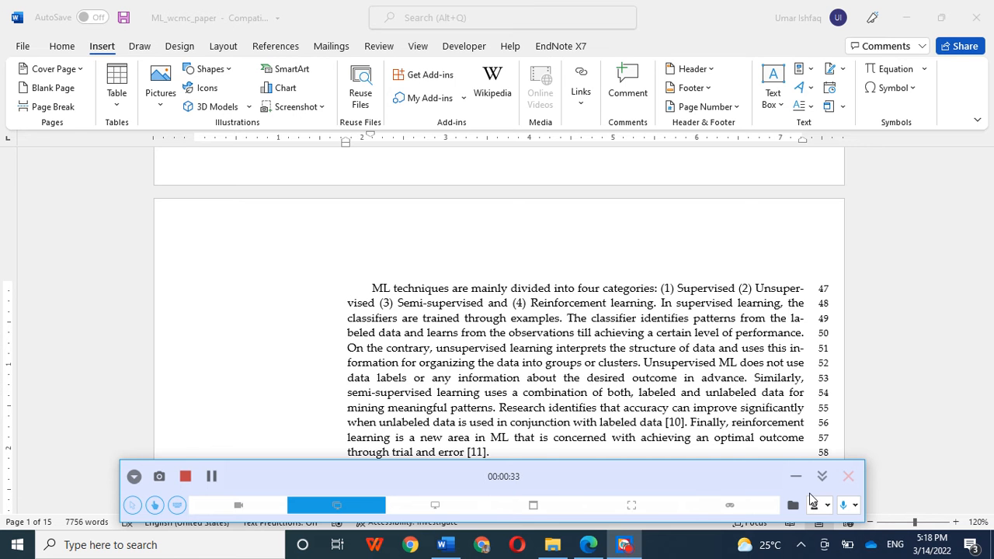
left_click(588, 377)
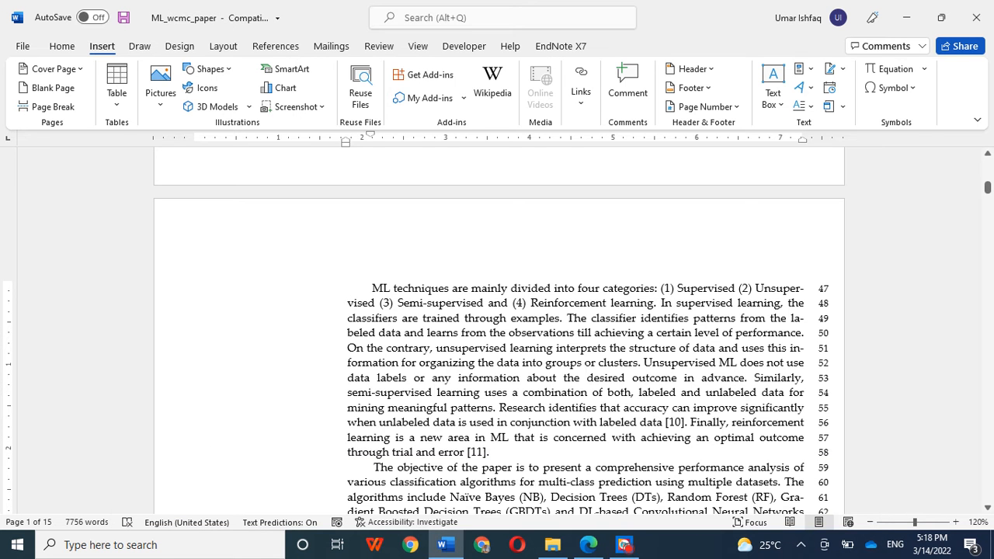
left_click(626, 550)
left_click(625, 548)
View the built-in header designs, and open and leave the header area of page 2
left_click(107, 46)
left_click(713, 69)
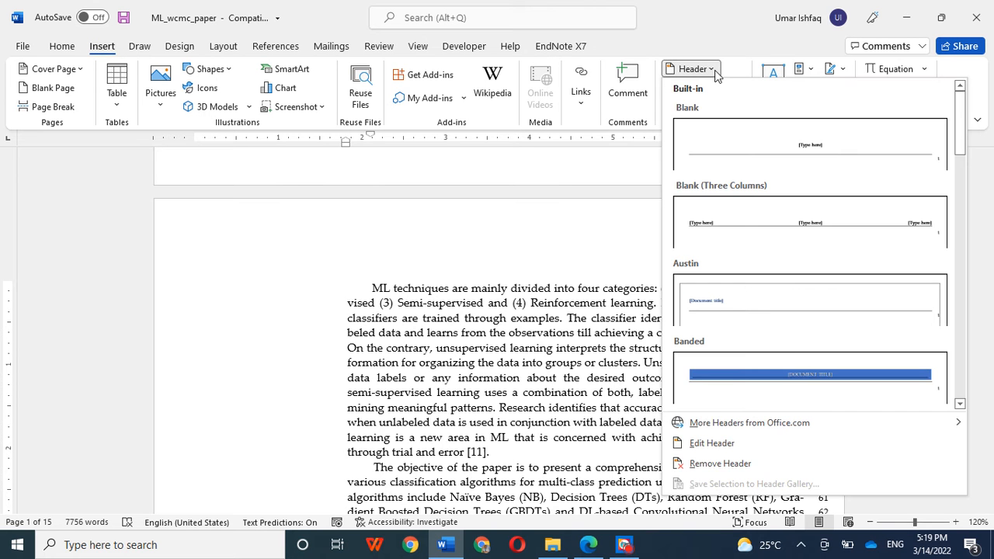
left_click(491, 254)
double_click(432, 244)
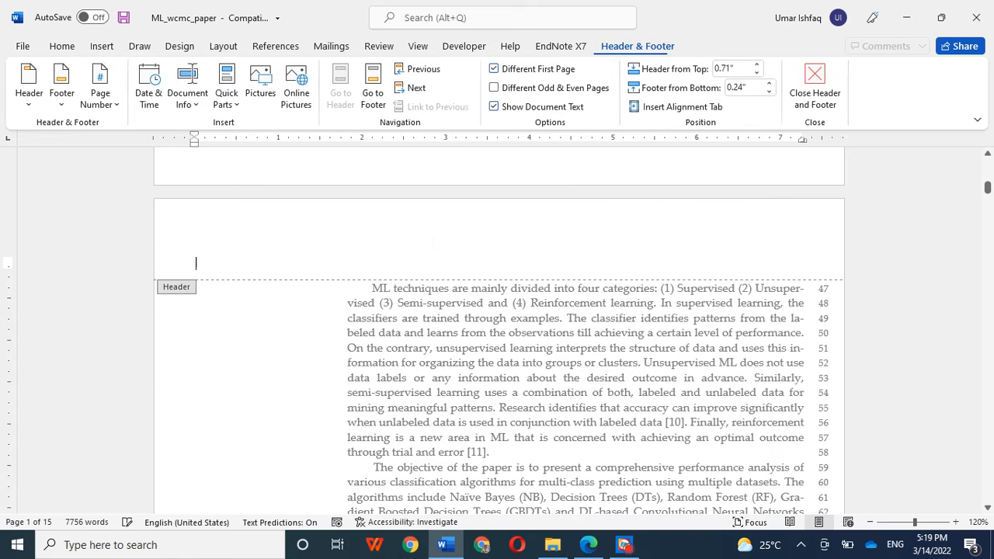
double_click(406, 393)
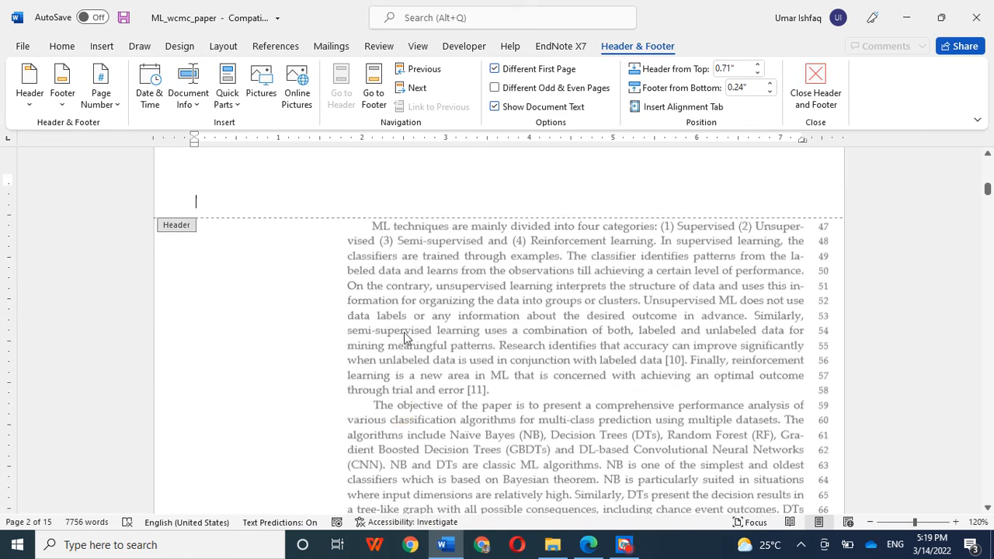
Open the header area of page 2 for editing, visiting its footer area and returning to the header
scroll(989, 533, "down", 4)
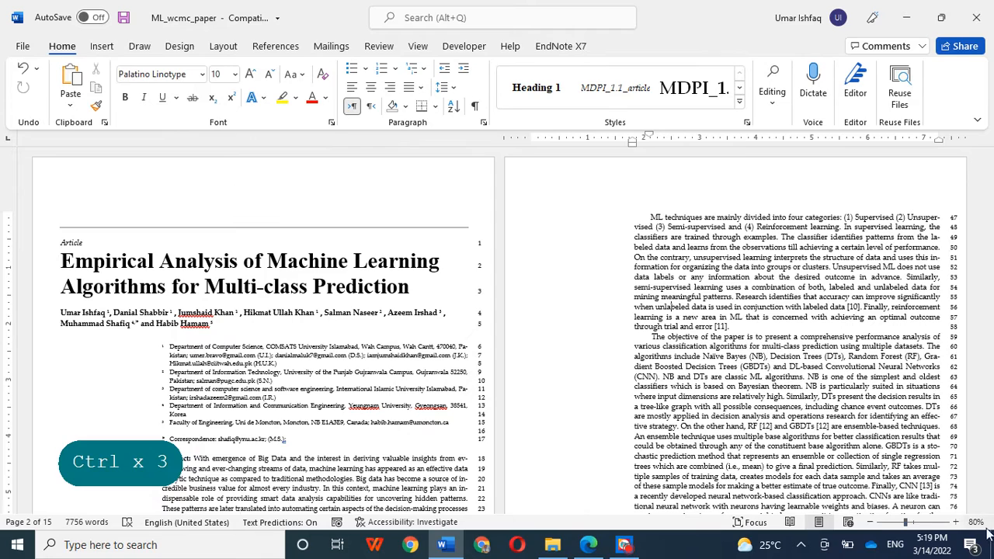
left_click(869, 522)
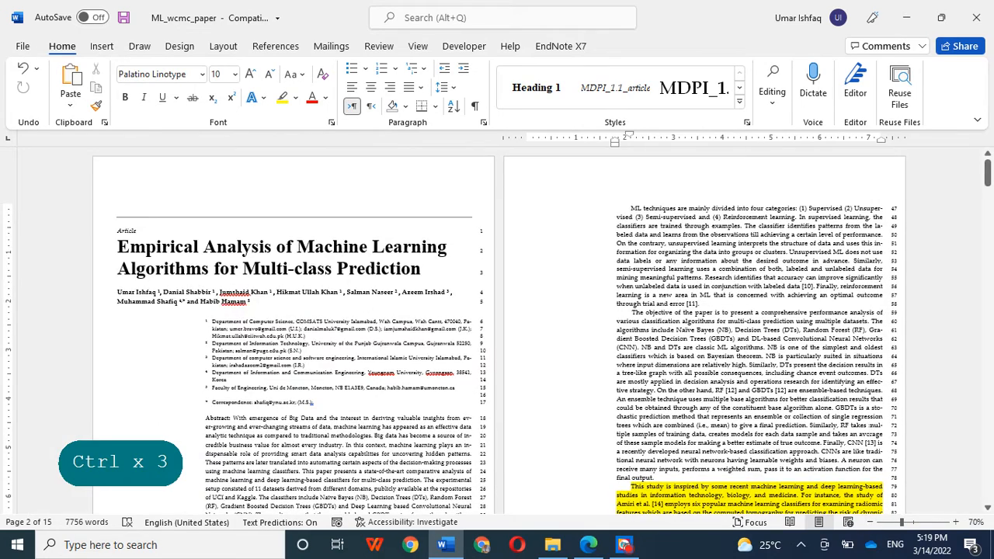
scroll(918, 528, "up", 4)
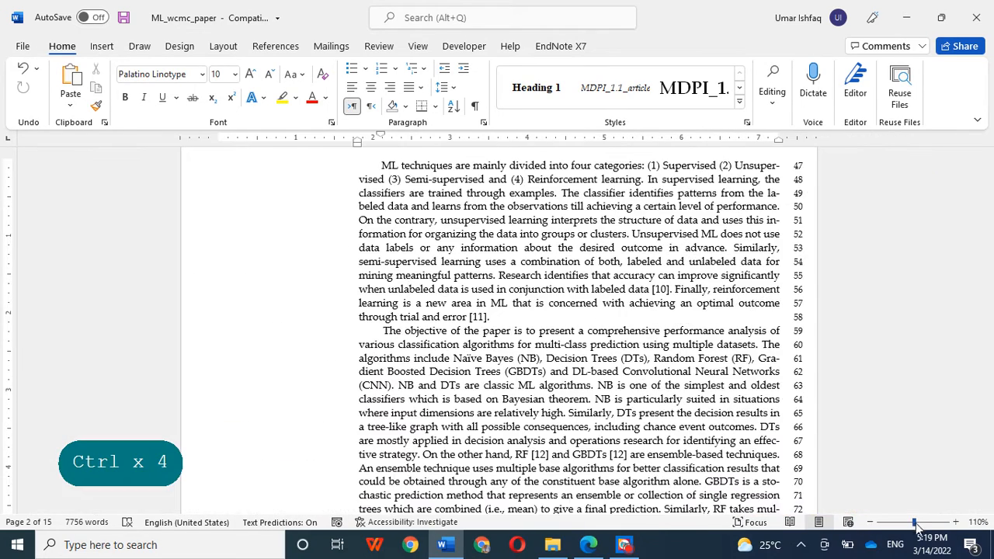
left_click_drag(918, 528, 894, 524)
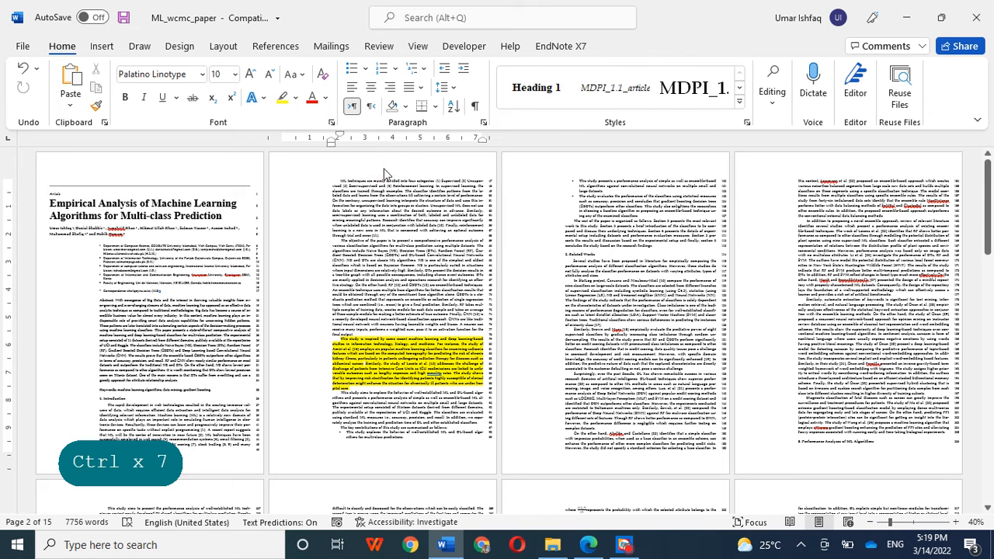
double_click(384, 169)
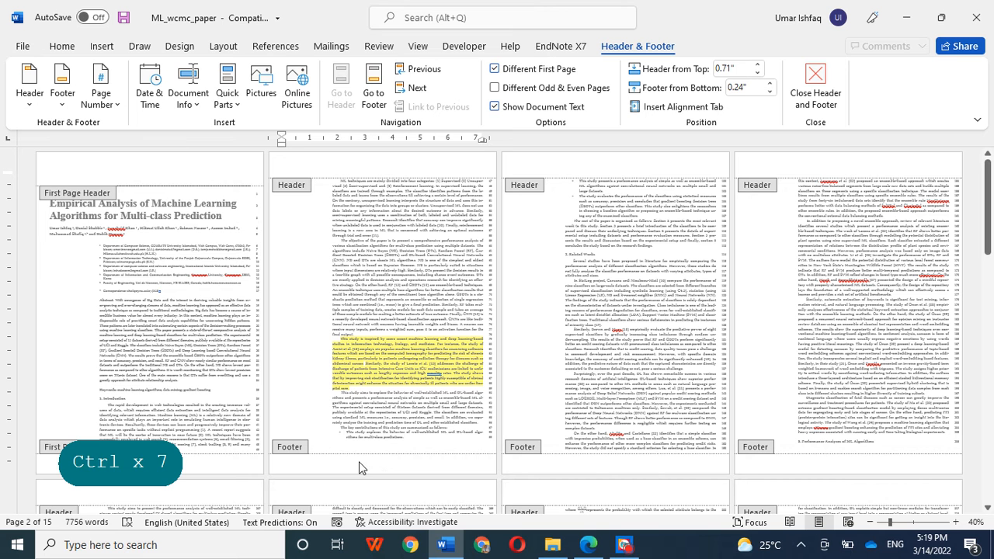
left_click(383, 460)
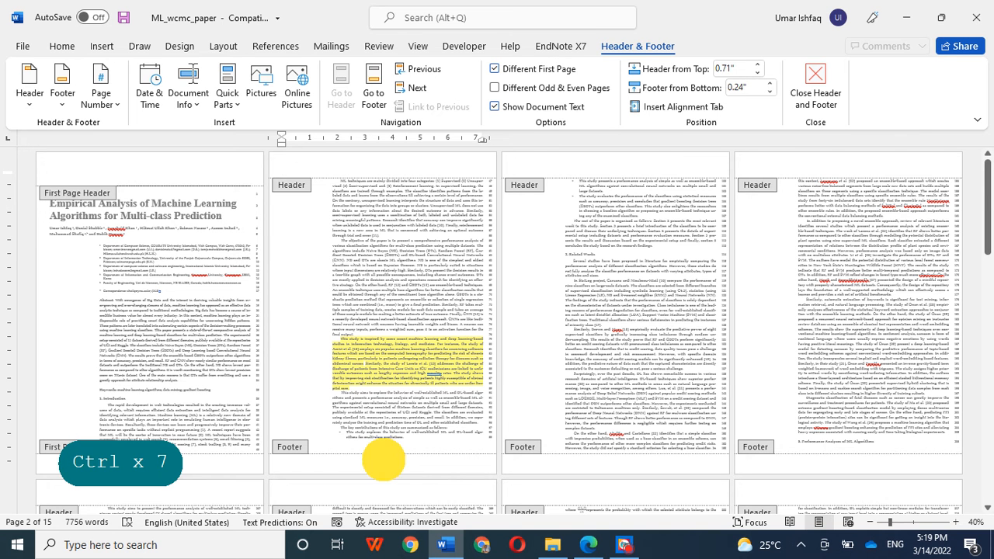
double_click(375, 169)
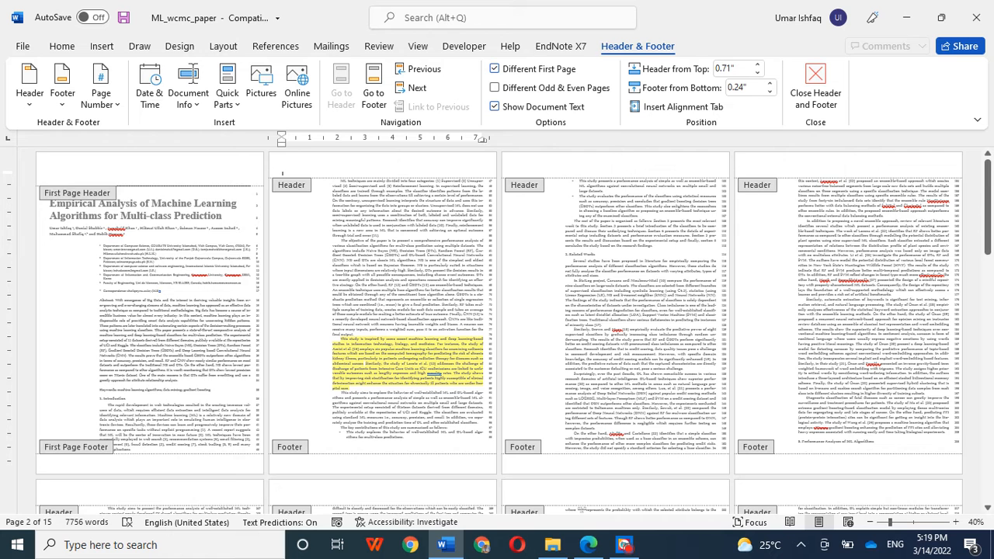
scroll(522, 332, "up", 5, "ctrl")
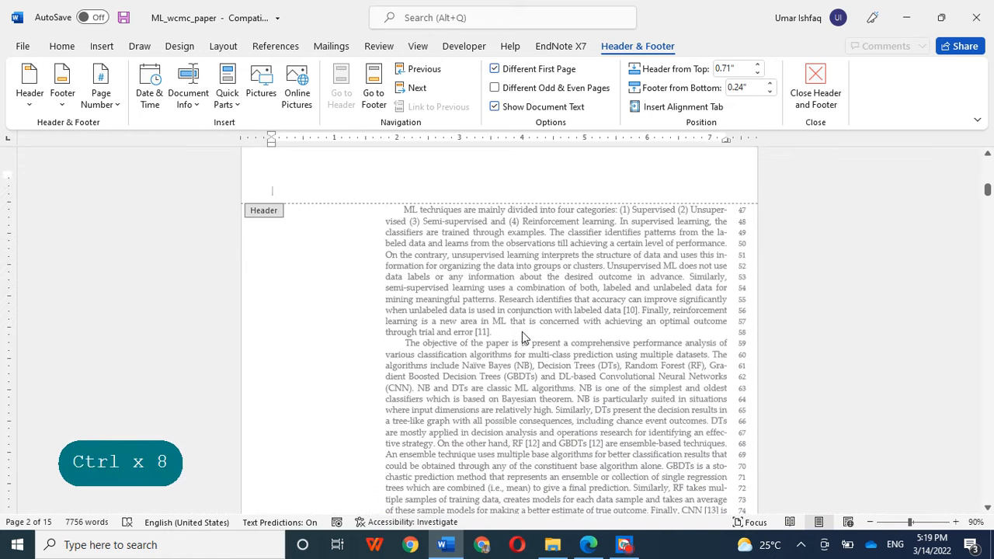
scroll(522, 338, "up", 1)
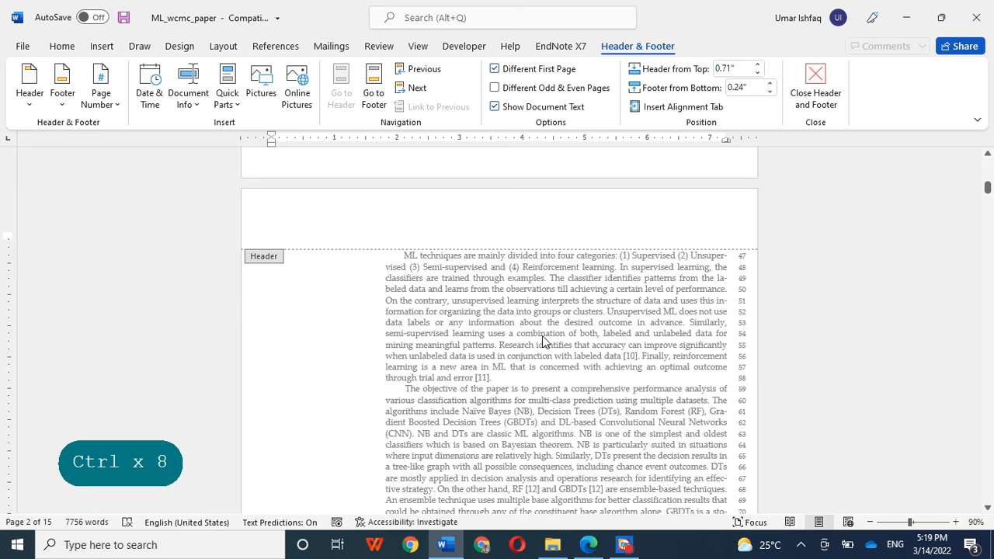
Reduce the header's distance from the top of the page to 0.2"
left_click(758, 73)
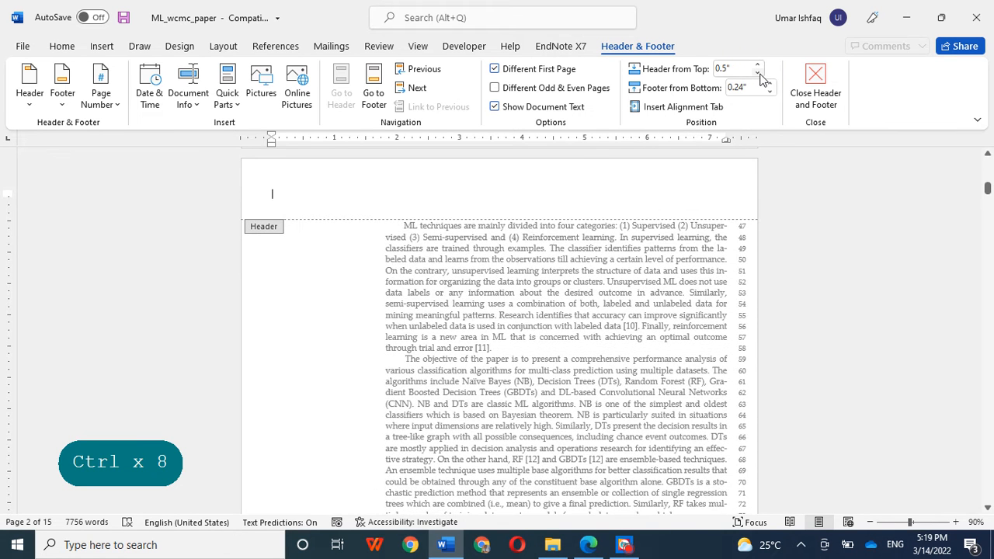
left_click(758, 74)
left_click(759, 75)
left_click(759, 75)
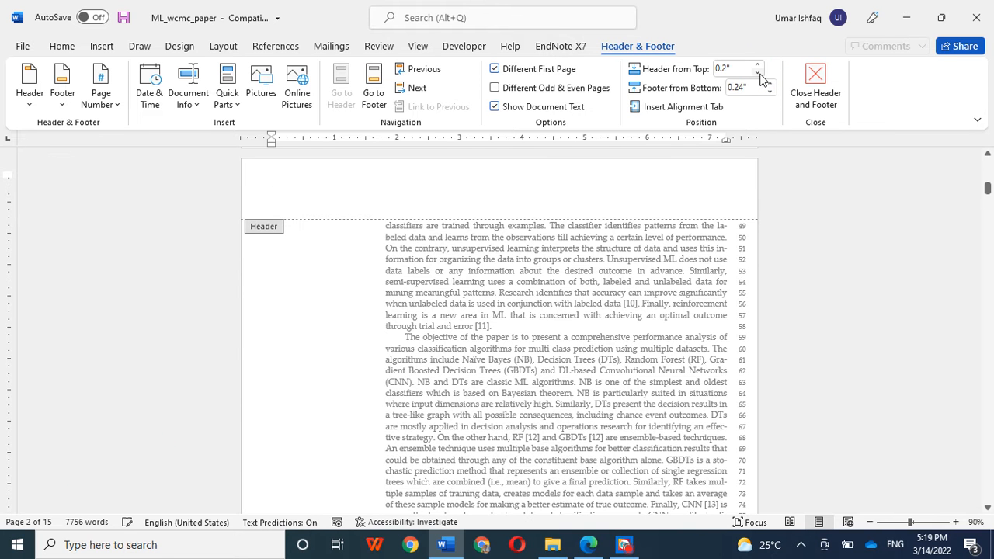
Increase the header's distance from the top of the page to 0.8"
left_click(759, 68)
left_click(759, 69)
left_click(758, 68)
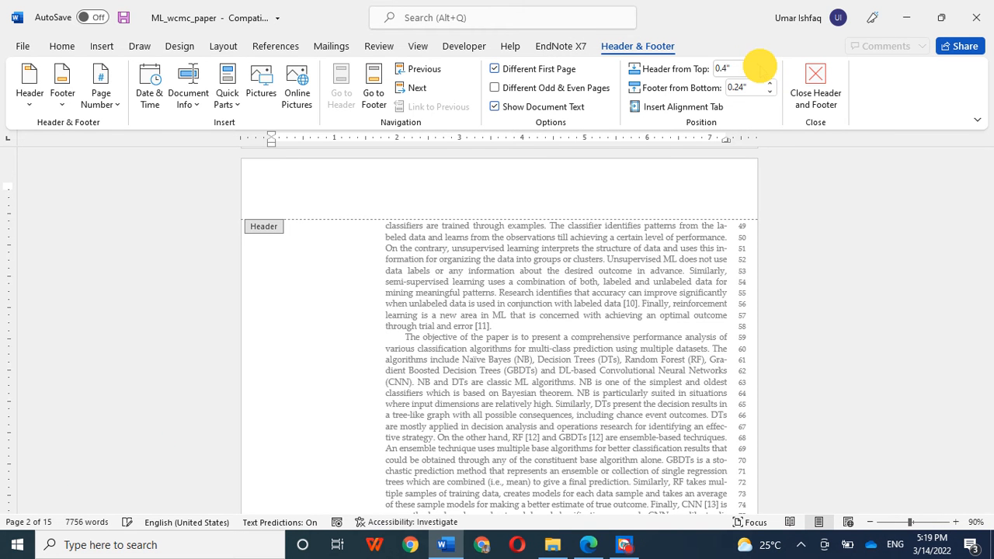
left_click(759, 69)
left_click(759, 68)
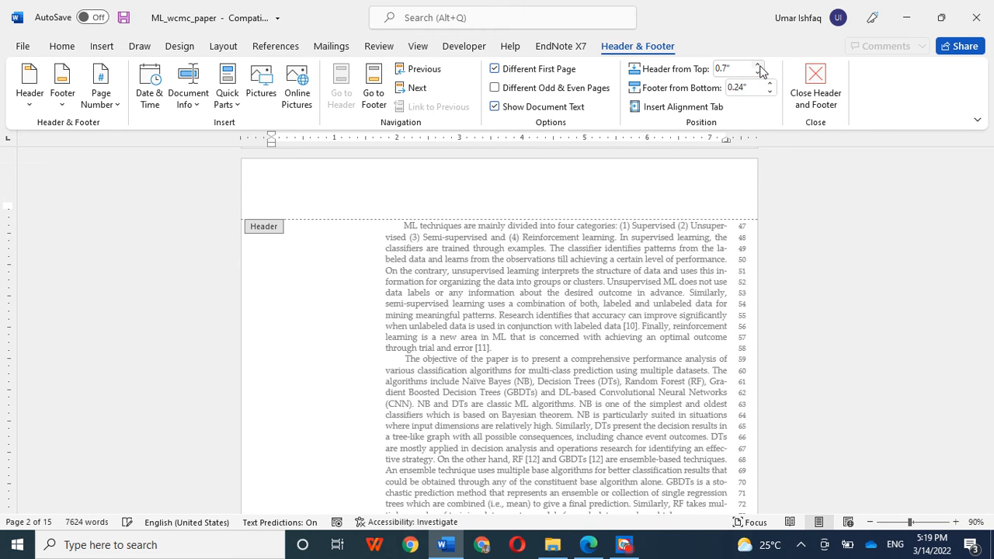
left_click(758, 69)
Set the header's distance from the top of the page to 0.71"
left_click(725, 69)
left_click(725, 68)
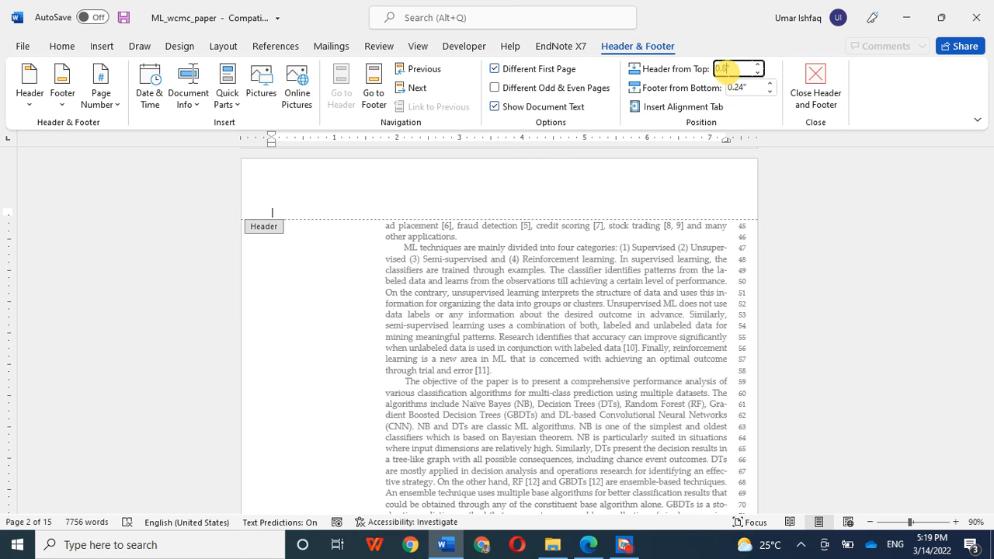
key("BackSpace")
type("71")
key("Return")
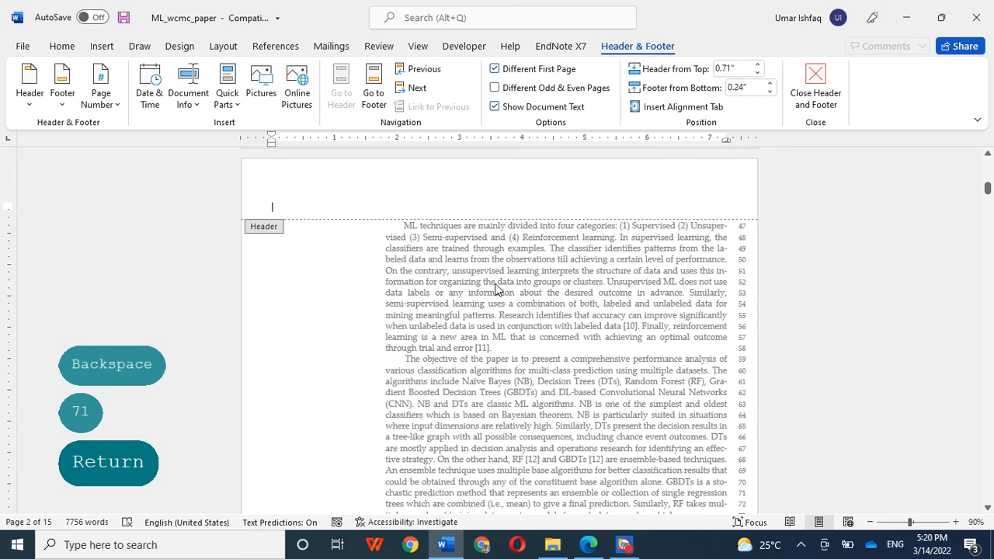
Enter "Govt. Graduate College, Attock" as the header text and return to the document body
key("Caps_Lock")
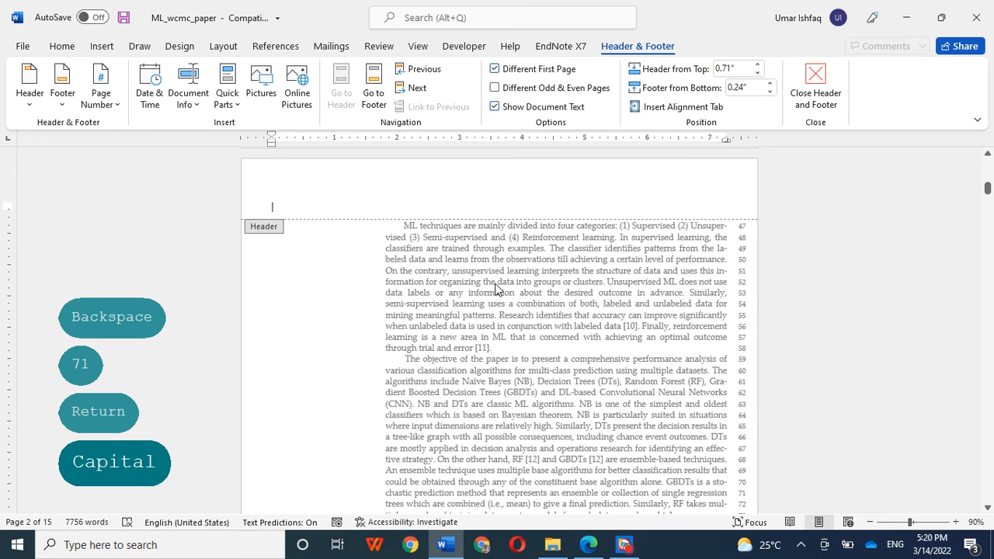
type("G")
key("Caps_Lock")
type("ovt.")
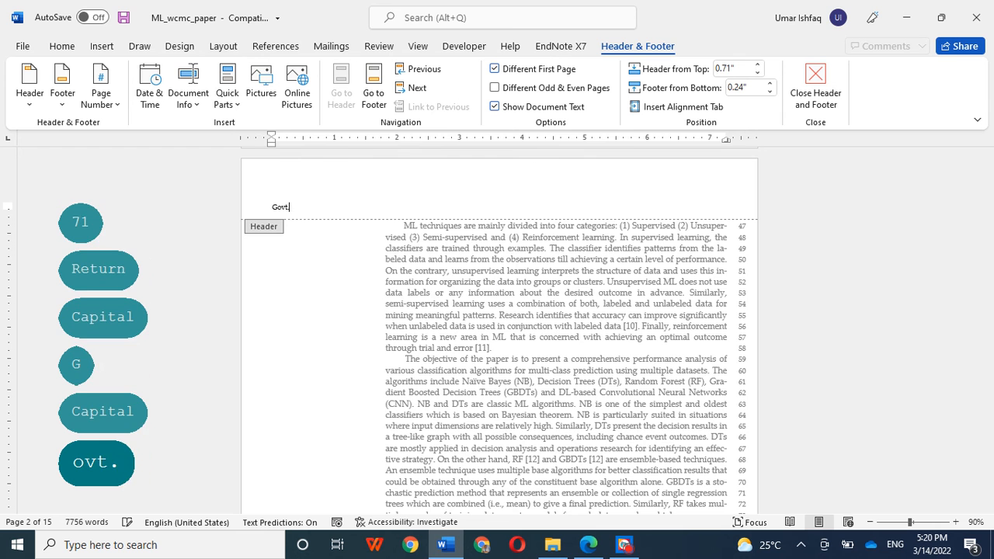
key("Caps_Lock")
type("G")
key("Caps_Lock")
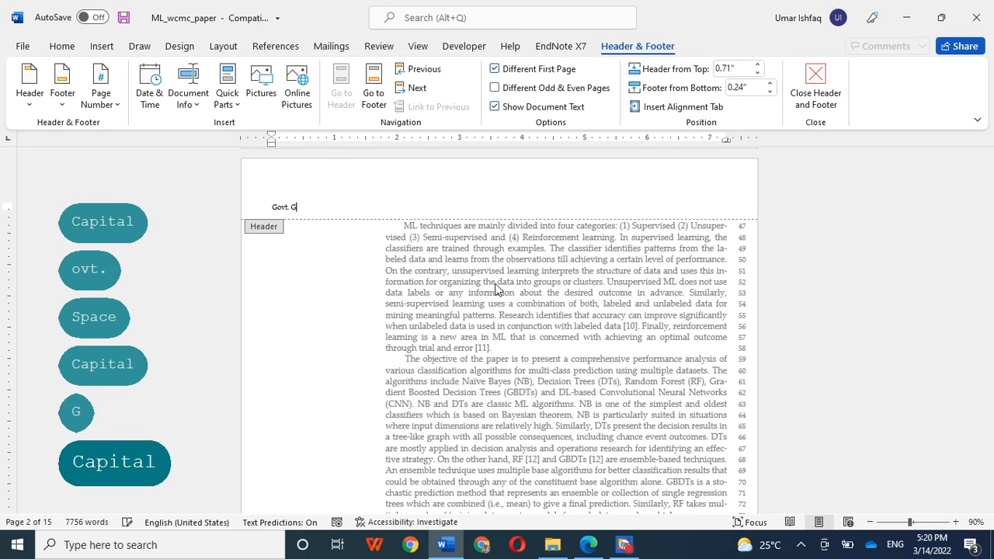
type("raduate")
key("Caps_Lock")
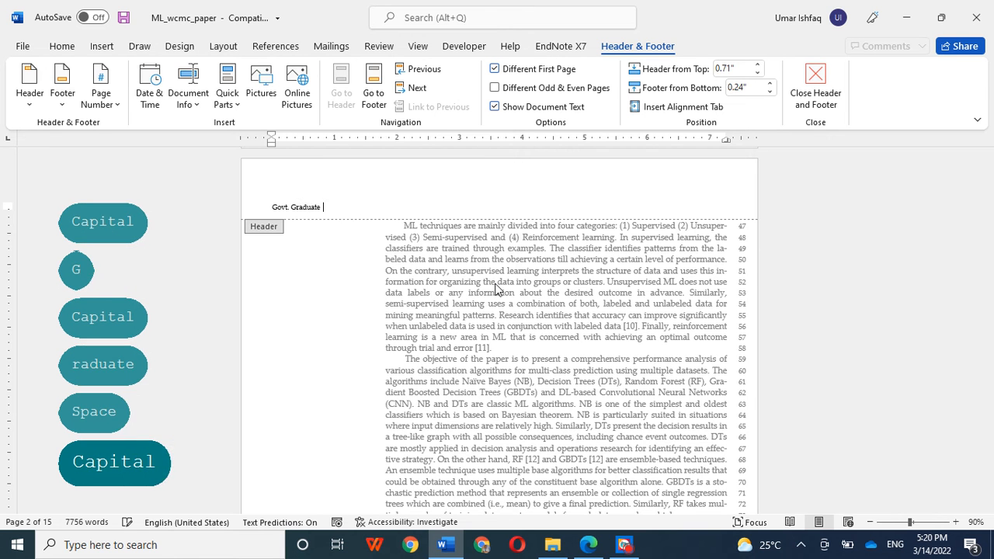
key("Caps_Lock")
key("BackSpace")
key("Caps_Lock")
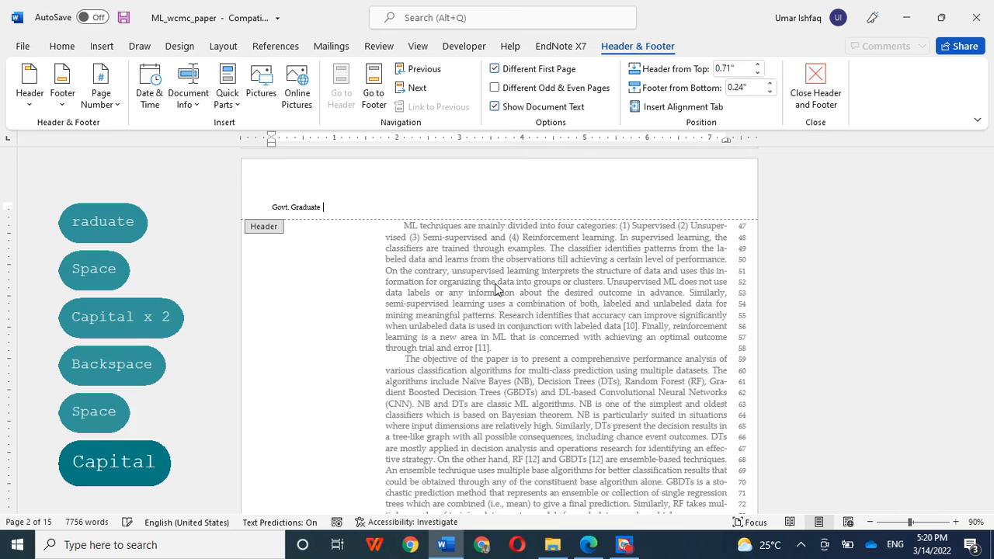
type("C")
key("Caps_Lock")
type("ollege,")
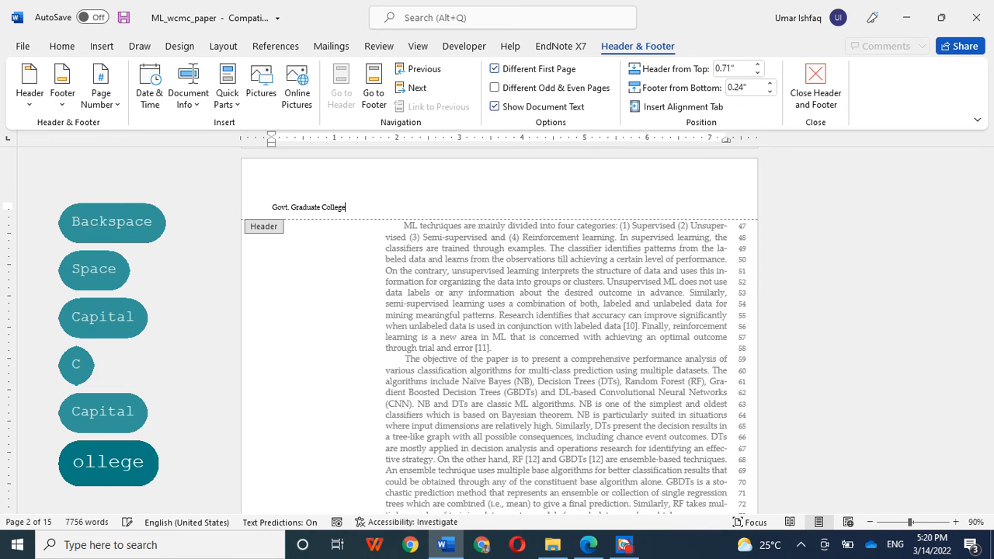
key("Caps_Lock")
type("A")
key("Caps_Lock")
type("ttock")
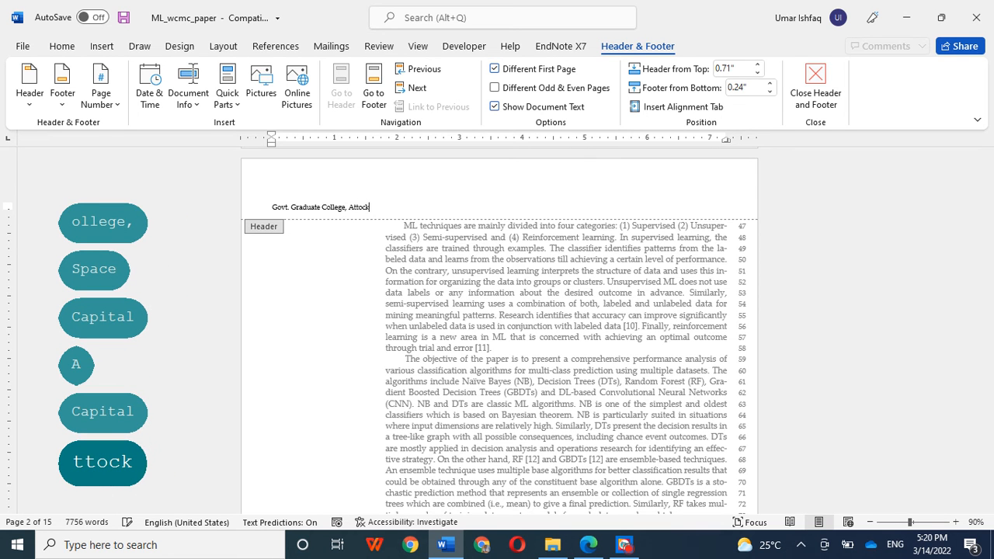
double_click(491, 312)
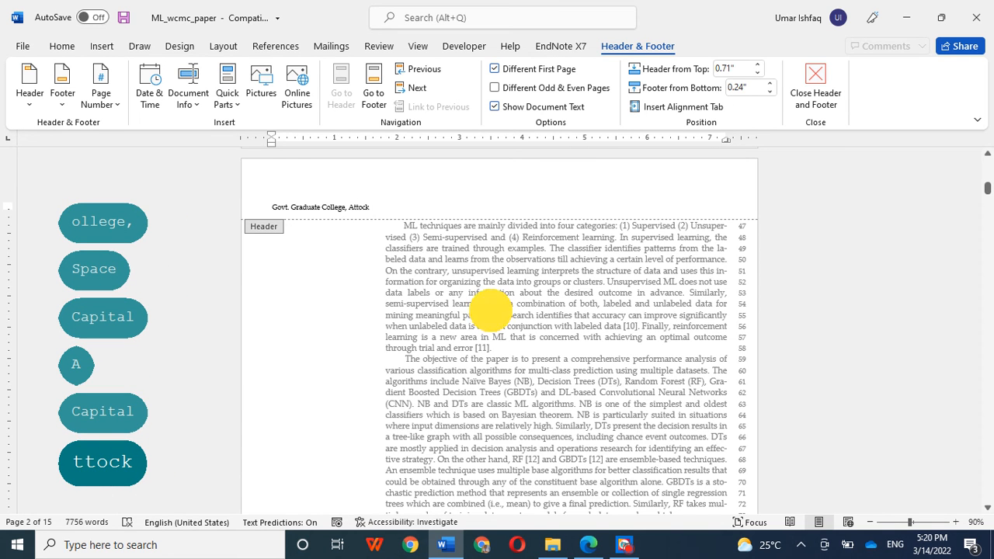
Reopen the page 2 header, select its whole text and set the font size to 10
scroll(282, 225, "up", 3)
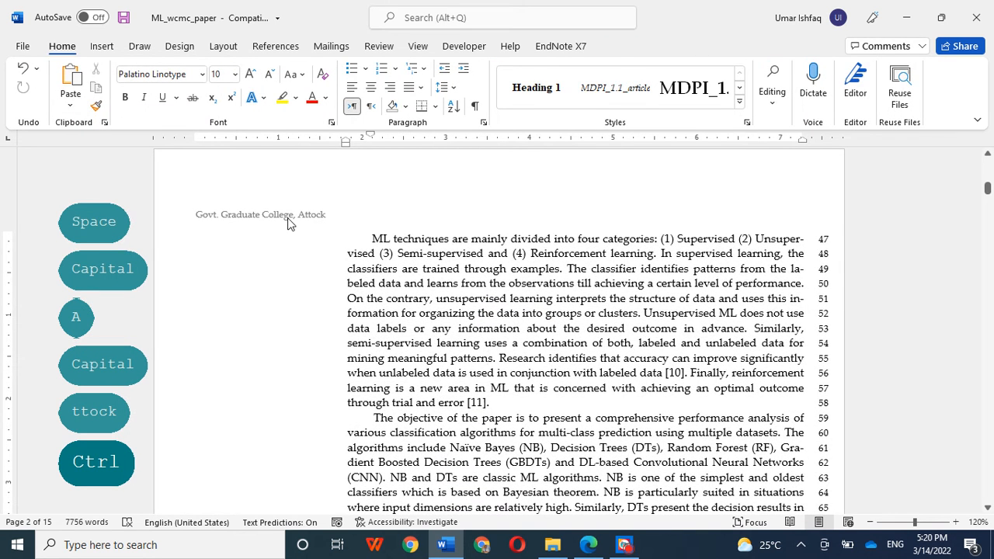
double_click(286, 217)
left_click_drag(342, 215, 124, 216)
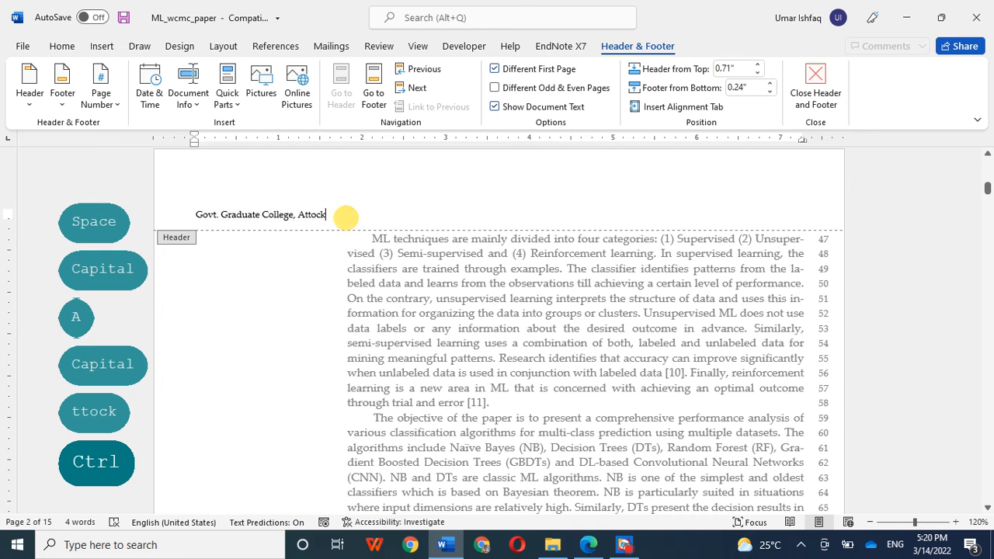
left_click(62, 46)
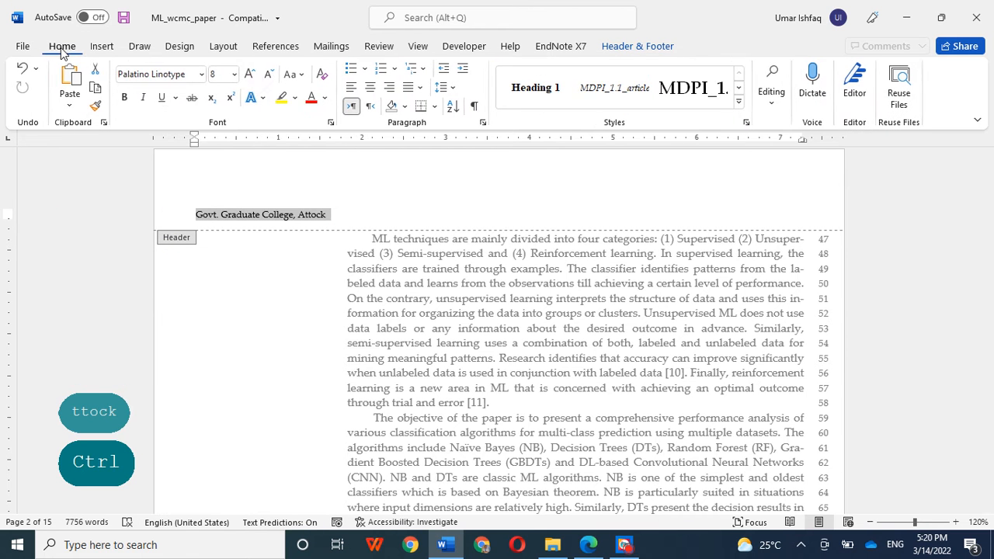
left_click(250, 75)
left_click(250, 75)
left_click(250, 75)
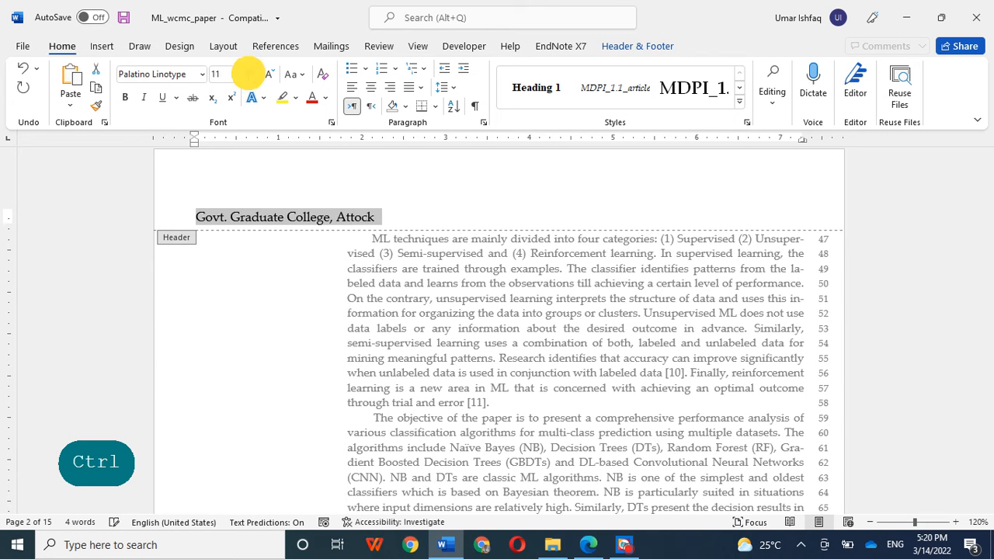
left_click(250, 75)
left_click(268, 75)
left_click(267, 76)
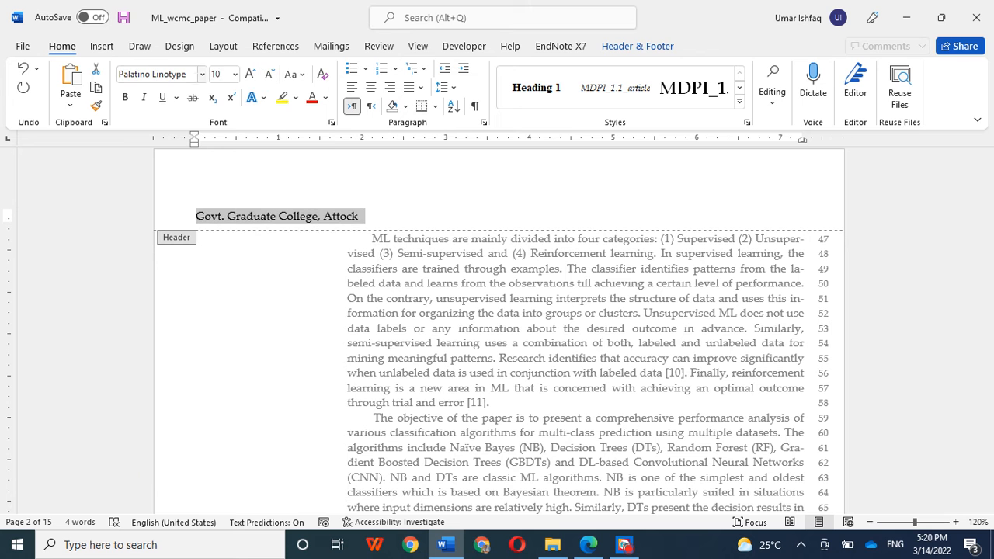
Change the selected header text to Times New Roman at font size 12
left_click(202, 75)
left_click(199, 159)
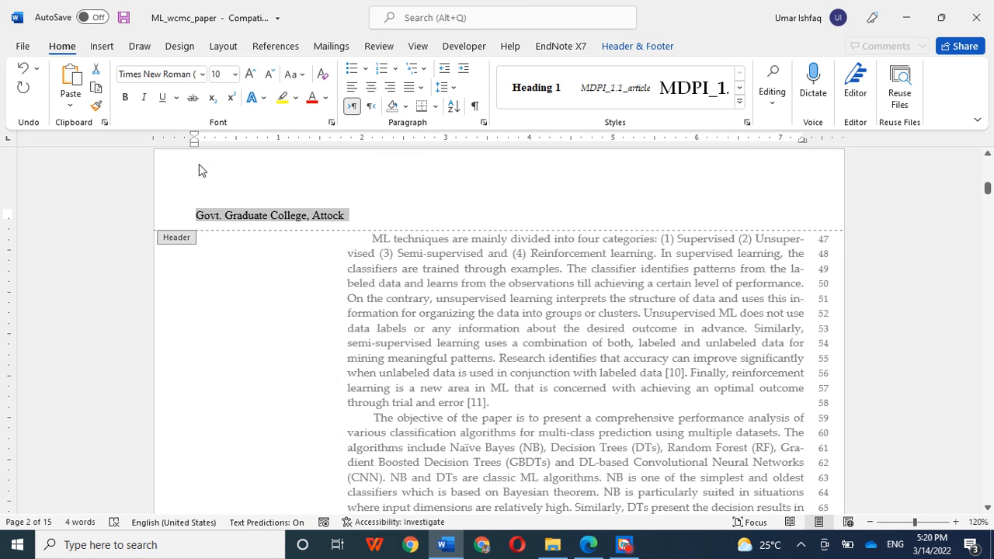
left_click(250, 74)
left_click(250, 75)
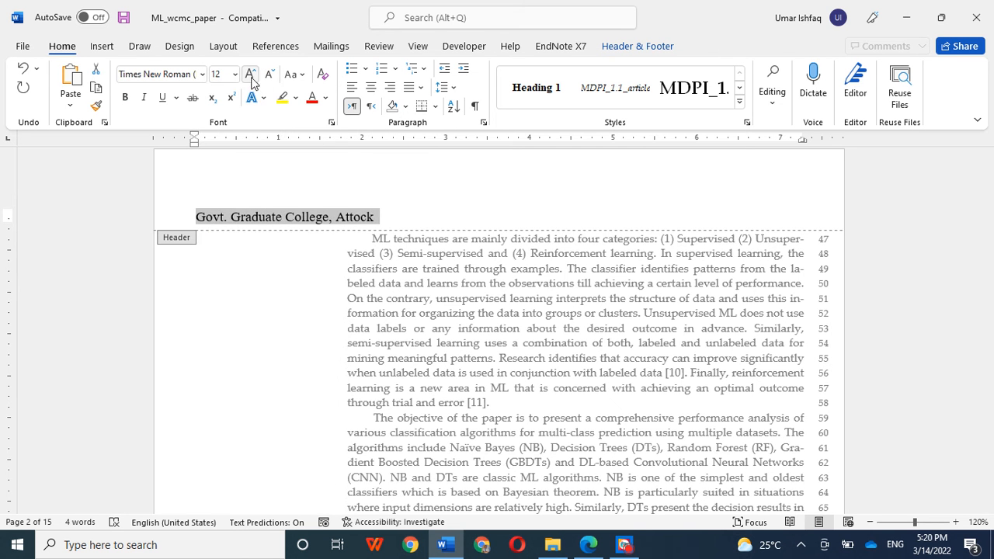
Set the header's distance from the top of the page to 0.5" and return to the document body
left_click(639, 45)
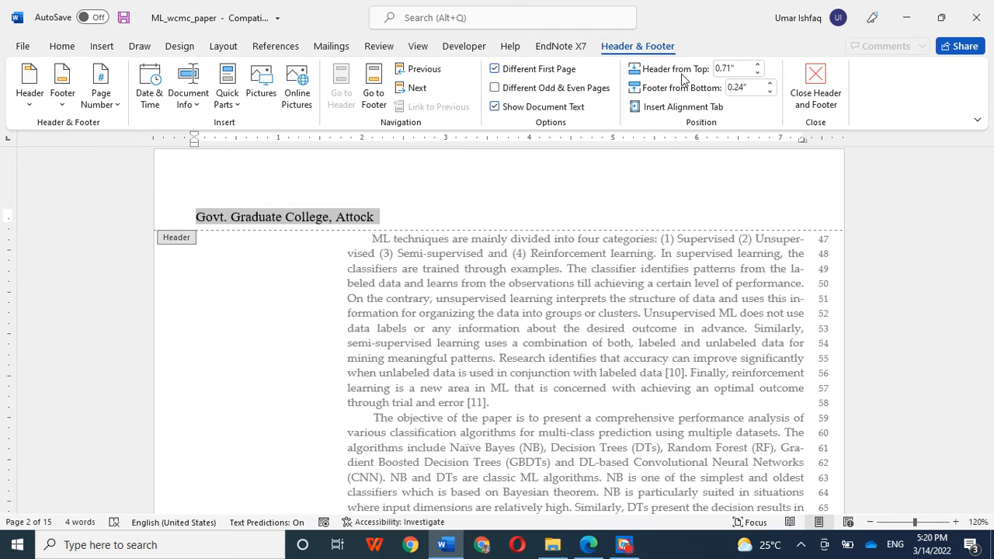
left_click(758, 73)
left_click(758, 73)
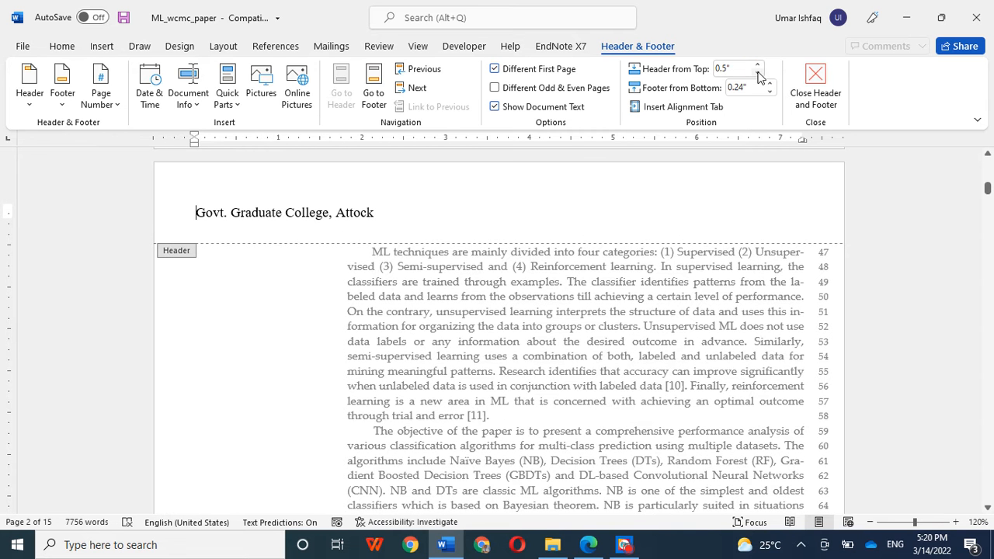
left_click(757, 74)
left_click(758, 75)
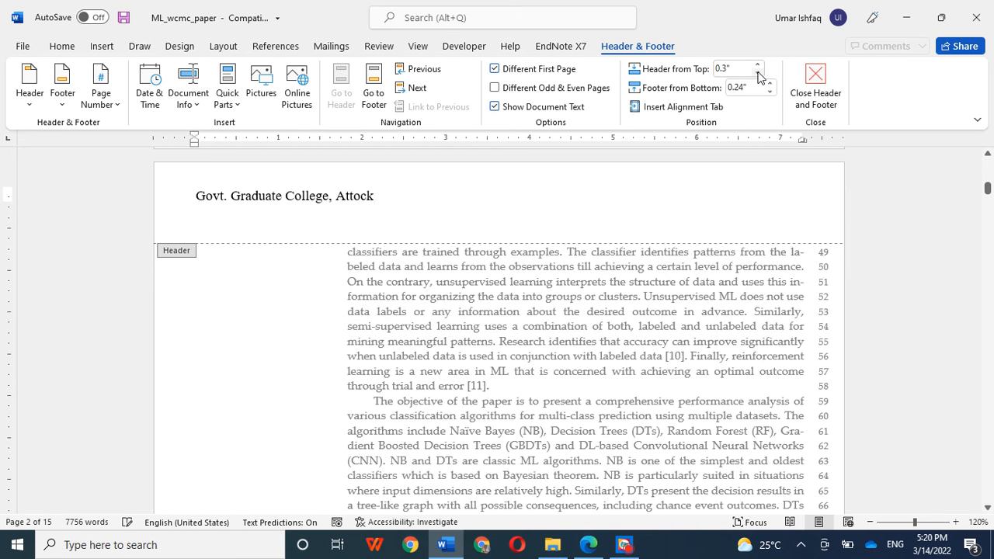
left_click(758, 66)
left_click(758, 66)
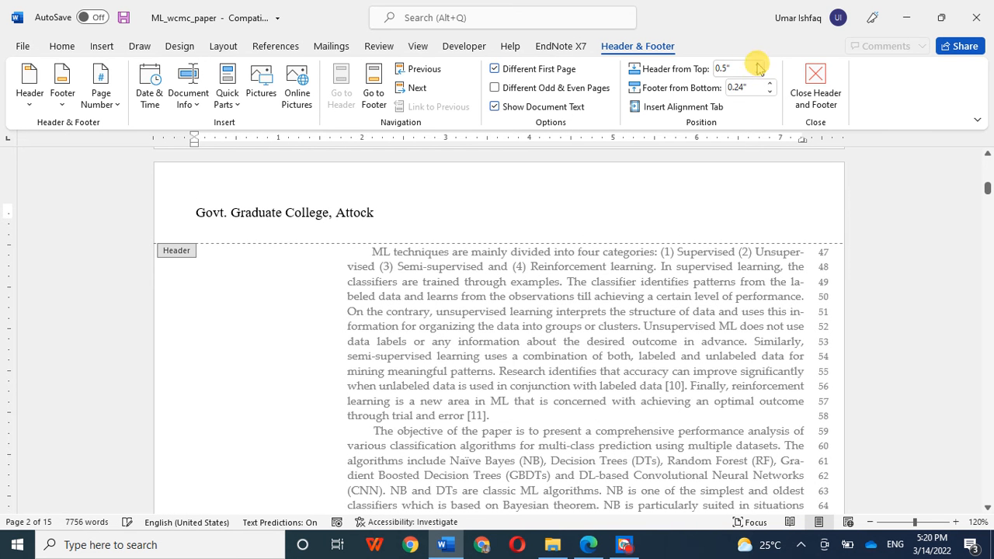
double_click(578, 326)
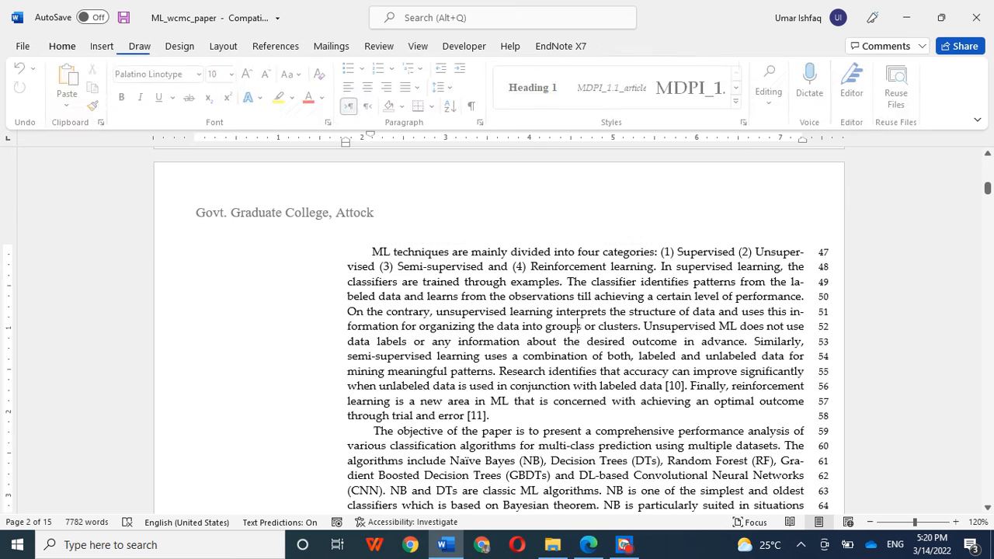
Reopen the page 2 header, try centre and right alignment on its text, and settle on left alignment before leaving the header
double_click(331, 212)
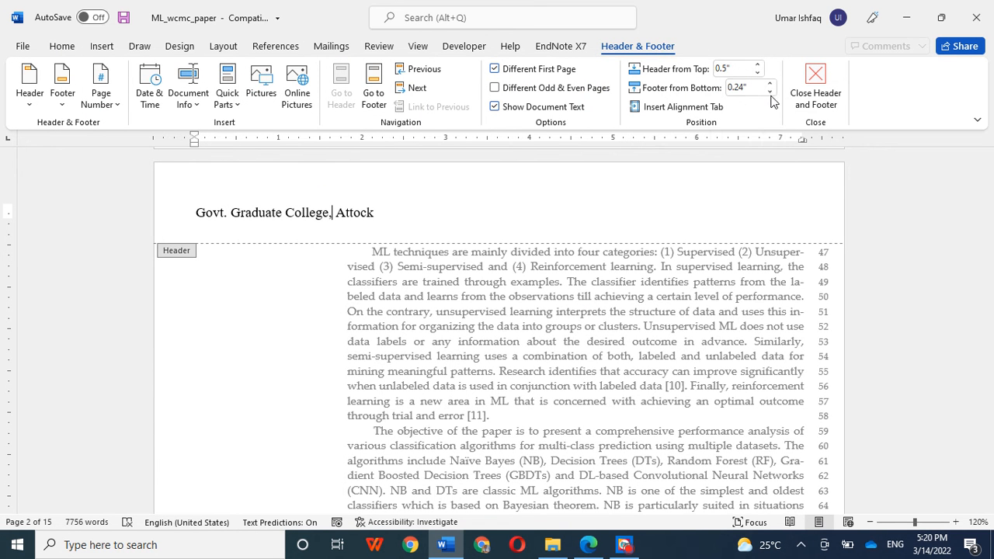
left_click(390, 226)
left_click(62, 46)
left_click(371, 87)
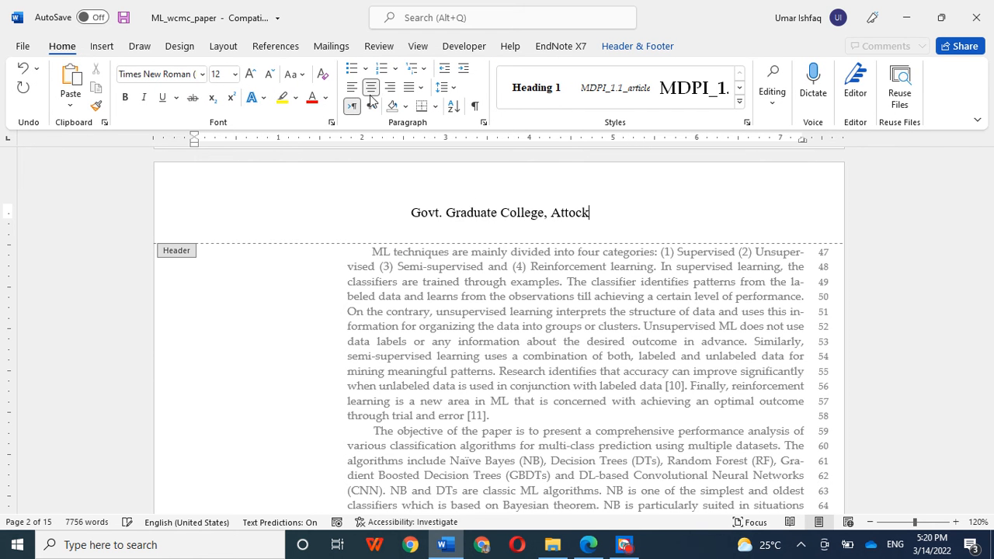
left_click(390, 88)
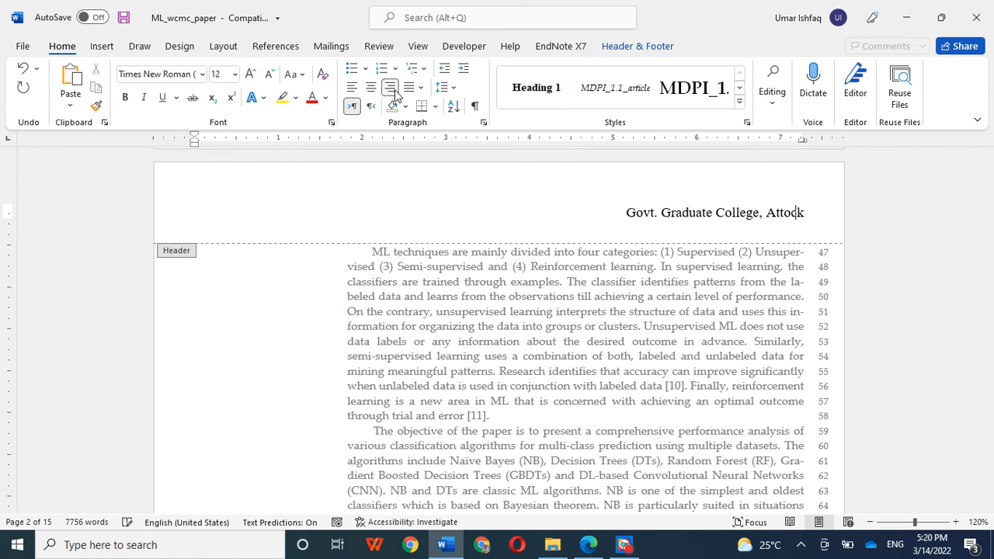
left_click(351, 87)
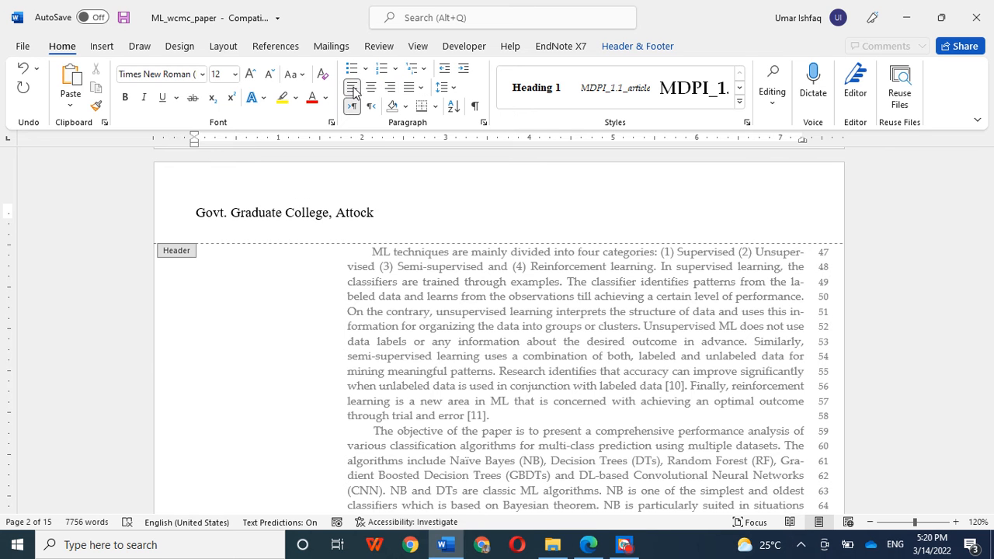
double_click(397, 212)
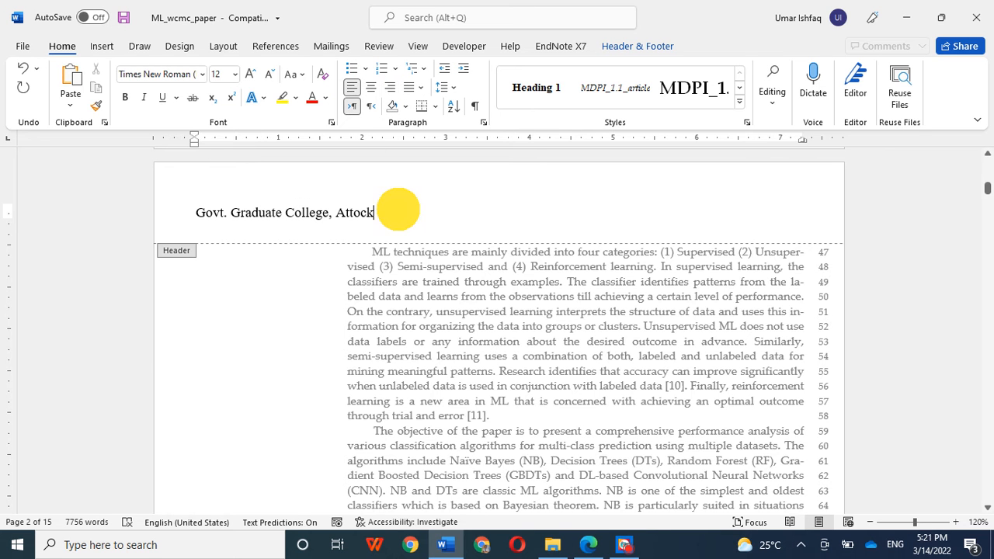
scroll(583, 318, "down", 15)
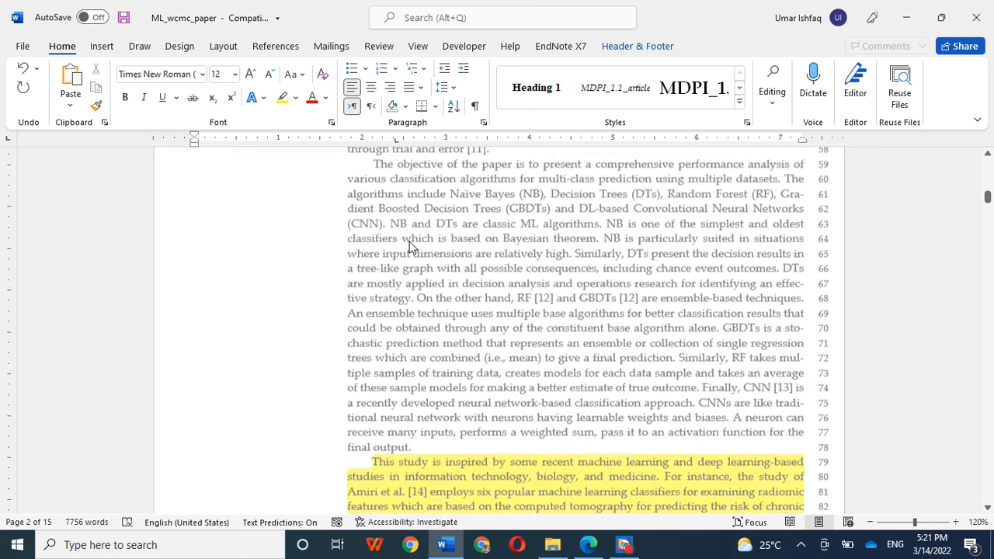
key("Escape")
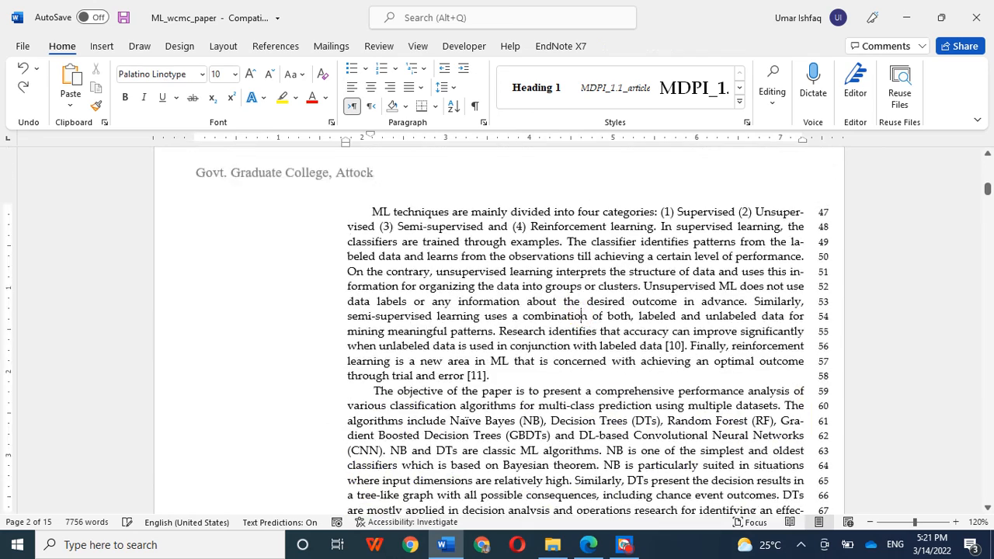
Open the page 2 footer for editing and right-align its paragraph
scroll(583, 319, "down", 11)
scroll(499, 333, "down", 5)
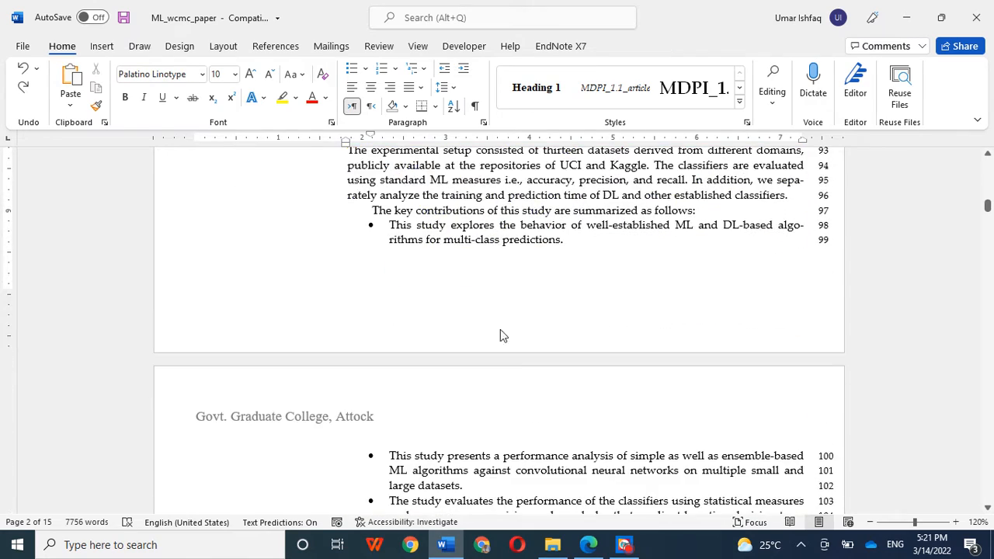
left_click(489, 285)
left_click(608, 295)
double_click(563, 316)
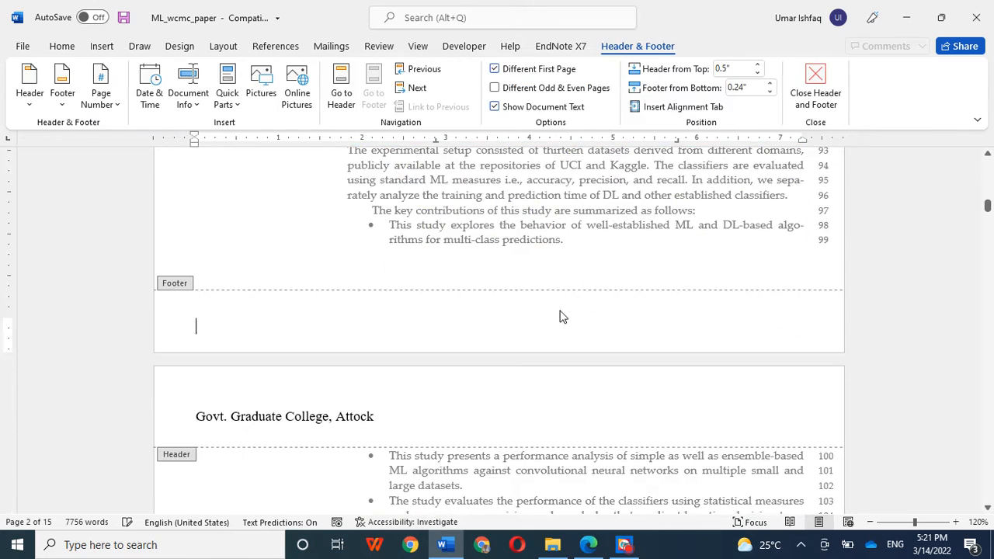
left_click(62, 46)
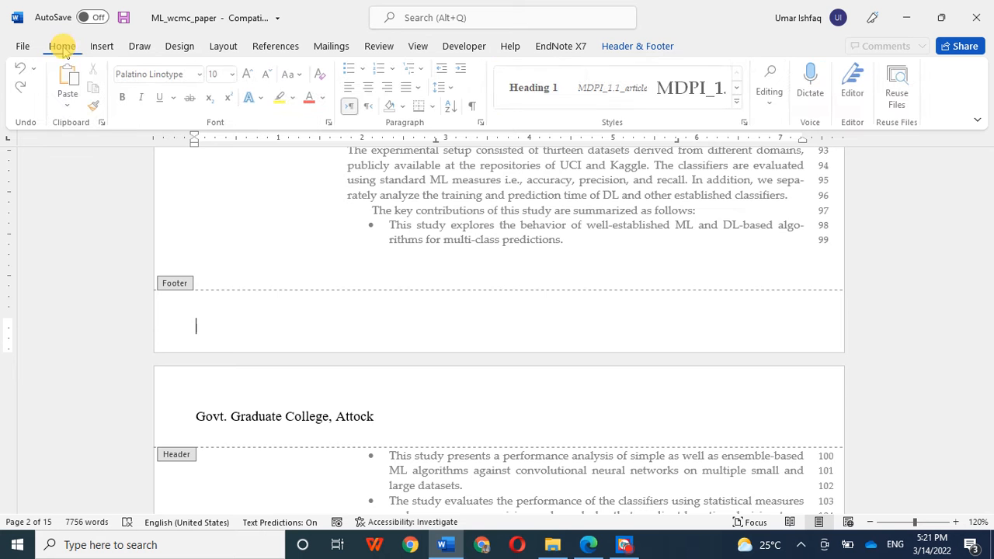
scroll(401, 233, "up", 5)
key("ctrl+r")
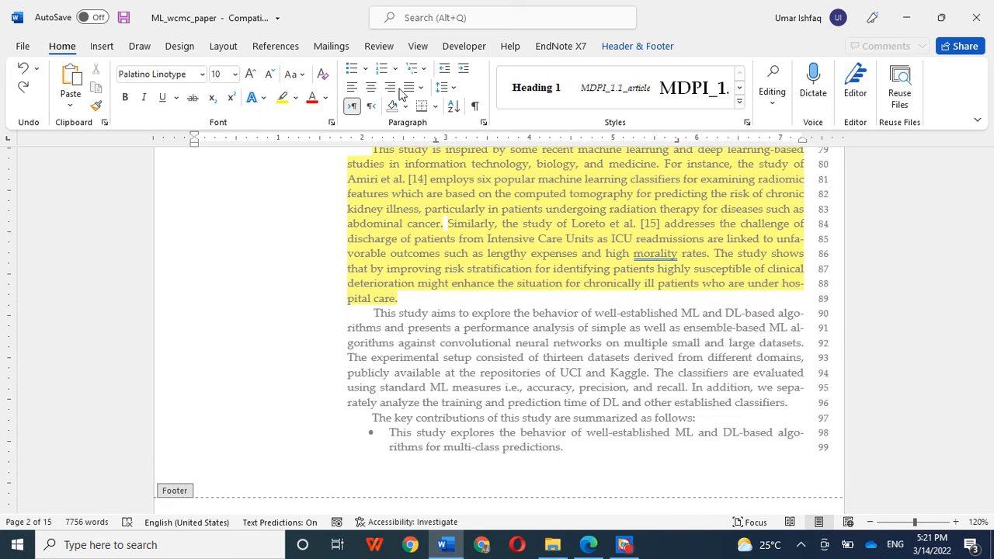
scroll(697, 397, "down", 3)
Enter "Computer Science Department" as the footer text
key("Caps_Lock")
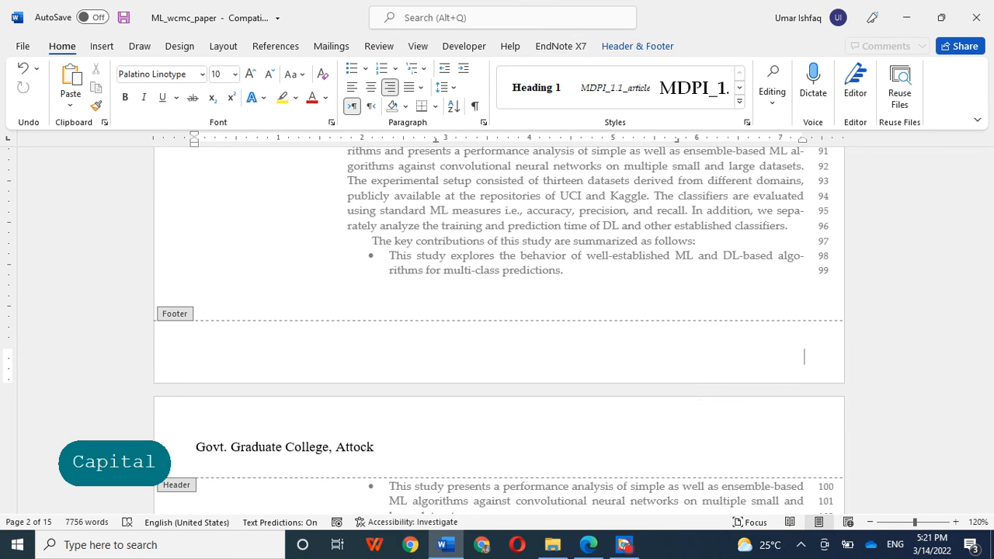
type("C")
key("Caps_Lock")
type("omputer")
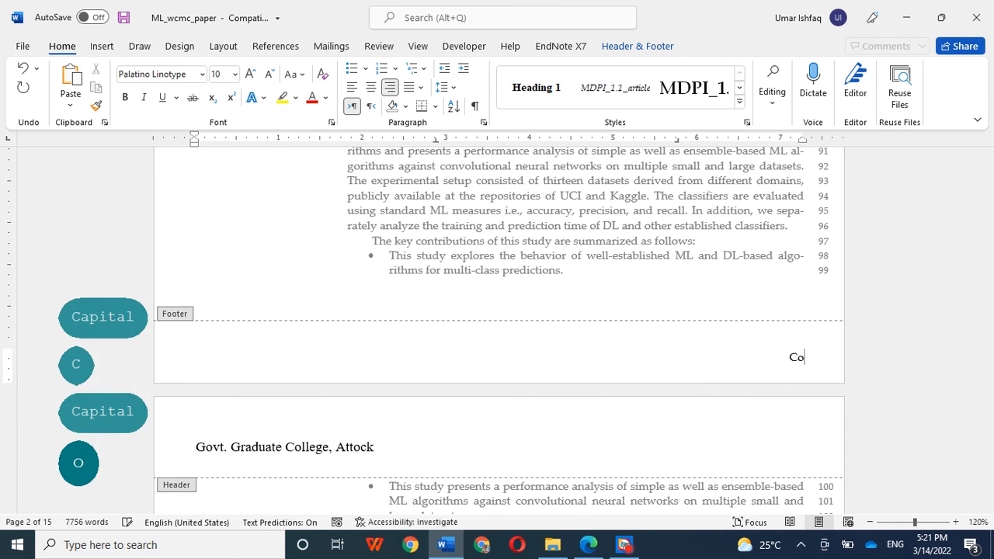
key("Caps_Lock")
type("S")
key("Caps_Lock")
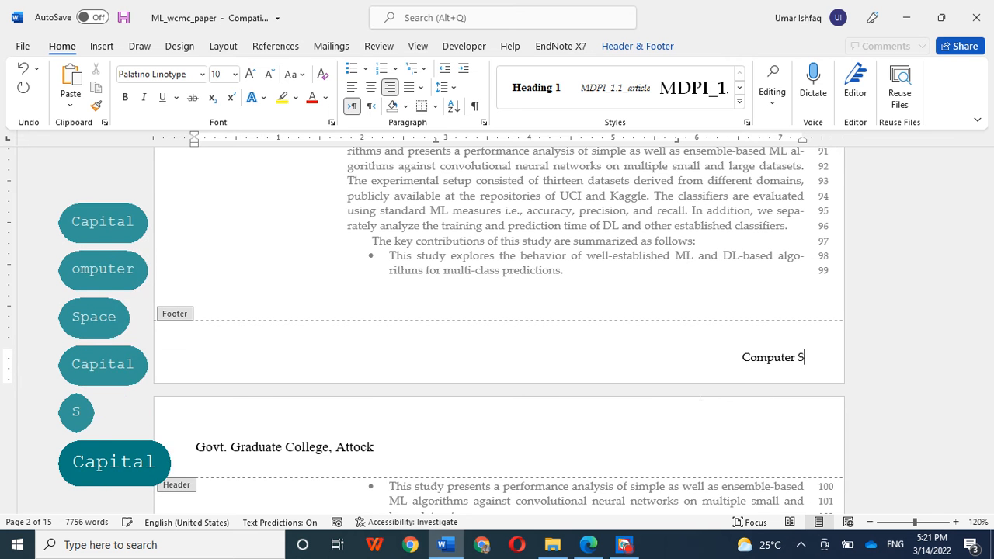
type("cienc")
key("BackSpace")
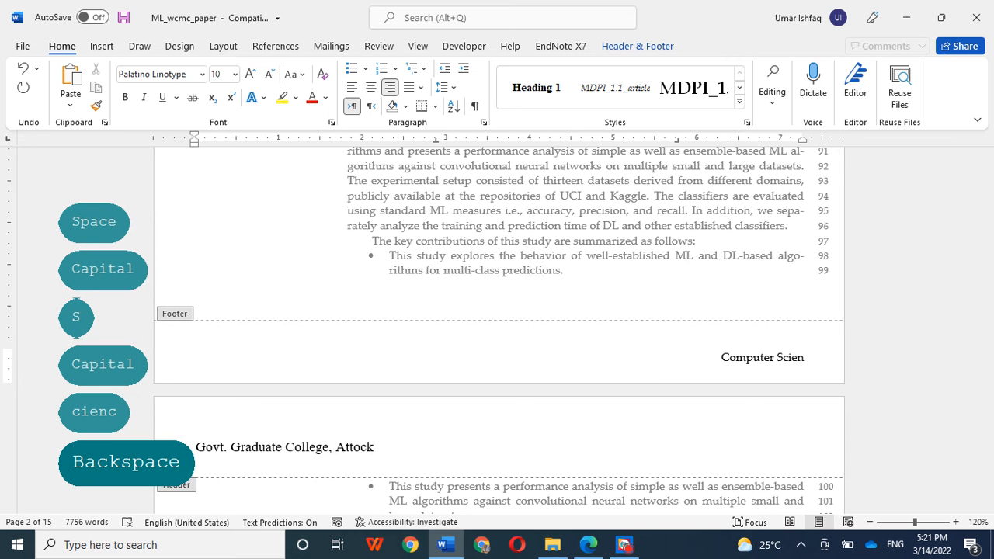
type("ce")
key("Caps_Lock")
type("D")
key("Caps_Lock")
type("e")
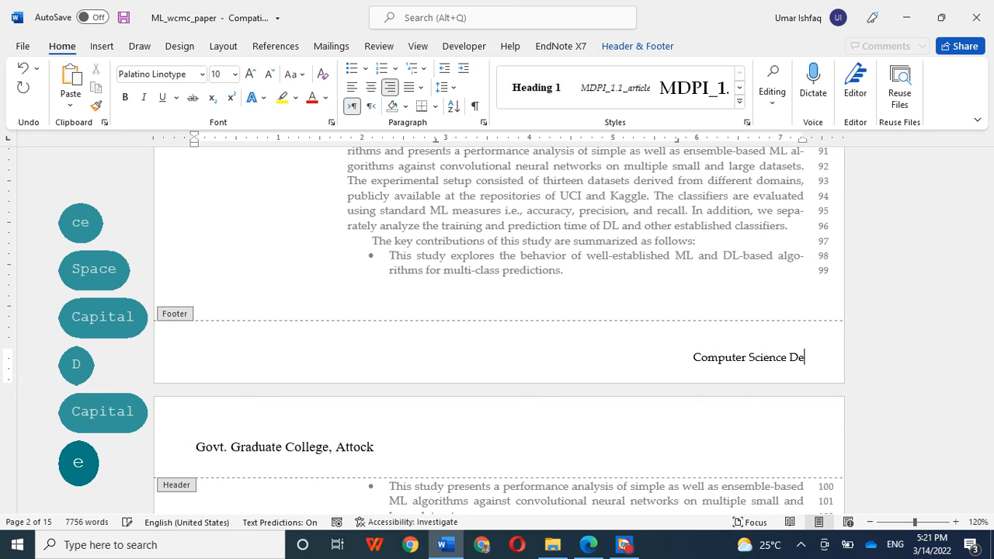
type("partment")
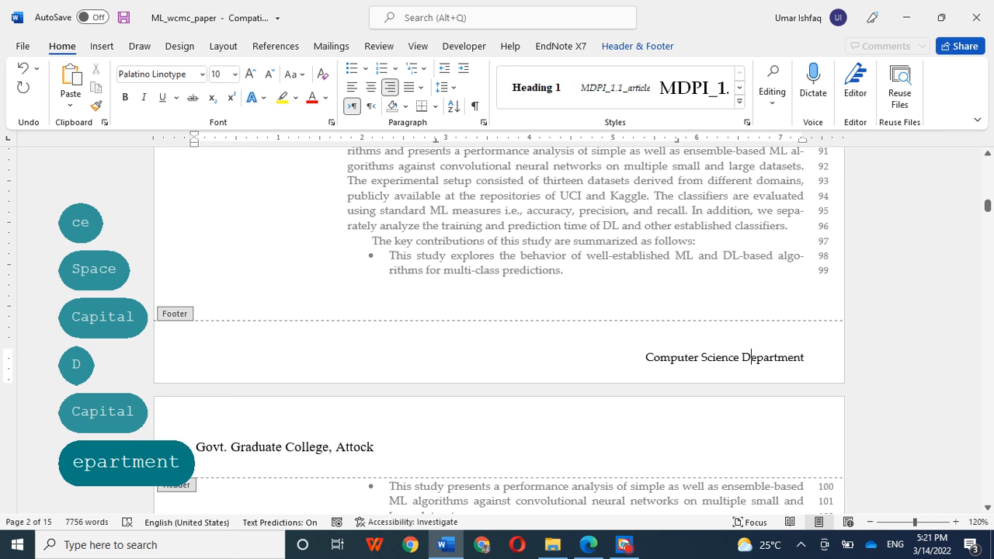
Select the whole footer text and set its font size to 9
left_click_drag(647, 356, 843, 359)
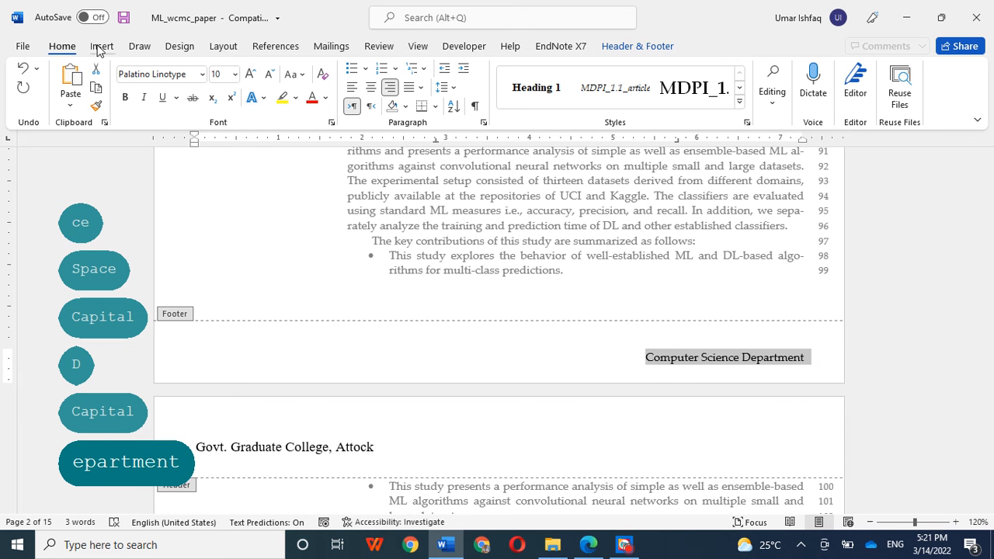
left_click(251, 75)
left_click(251, 75)
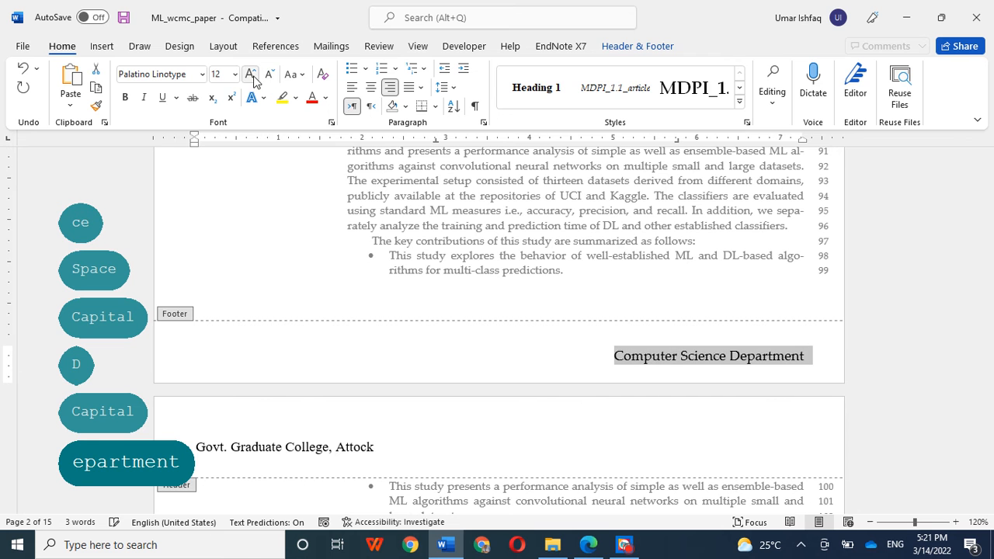
left_click(268, 74)
left_click(268, 74)
left_click(268, 74)
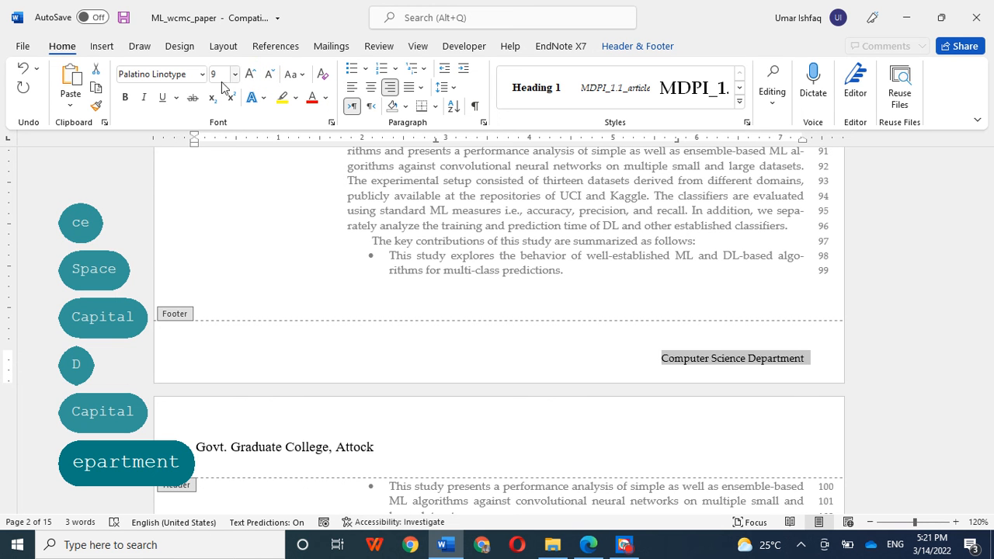
Try the different paragraph alignments on the footer text and leave it centred
left_click(369, 87)
left_click(389, 87)
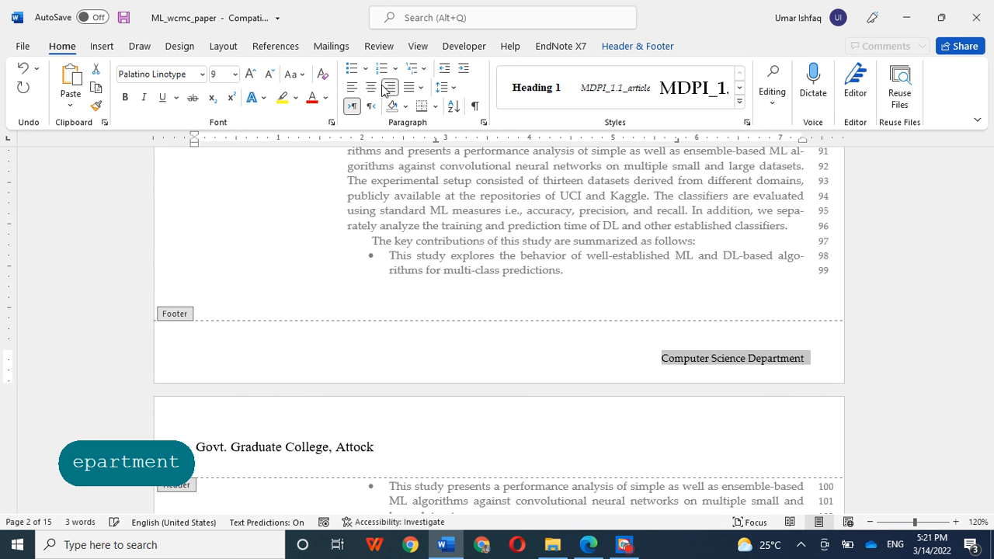
left_click(351, 87)
left_click(372, 87)
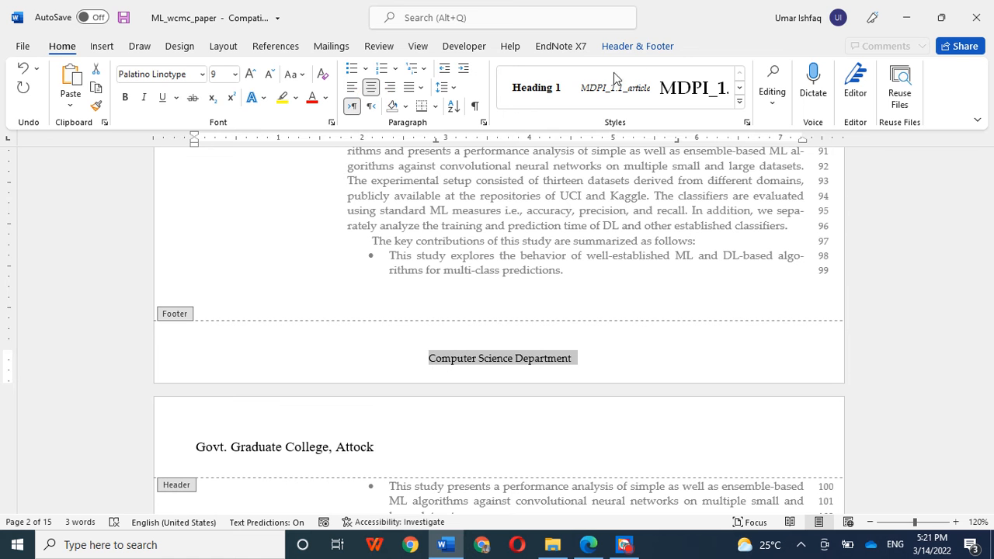
Adjust the footer's distance from the bottom of the page to 0.5"
left_click(639, 46)
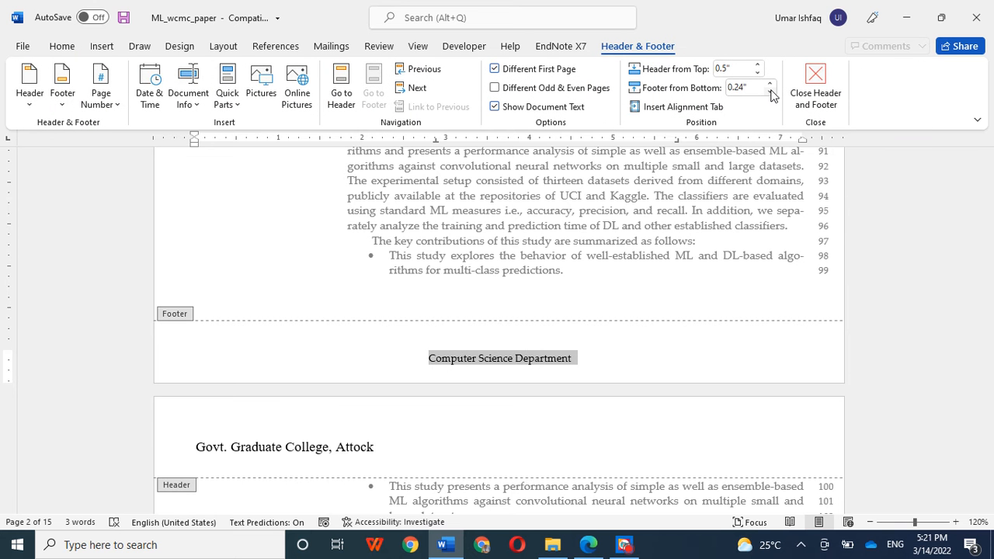
left_click(771, 92)
left_click(771, 92)
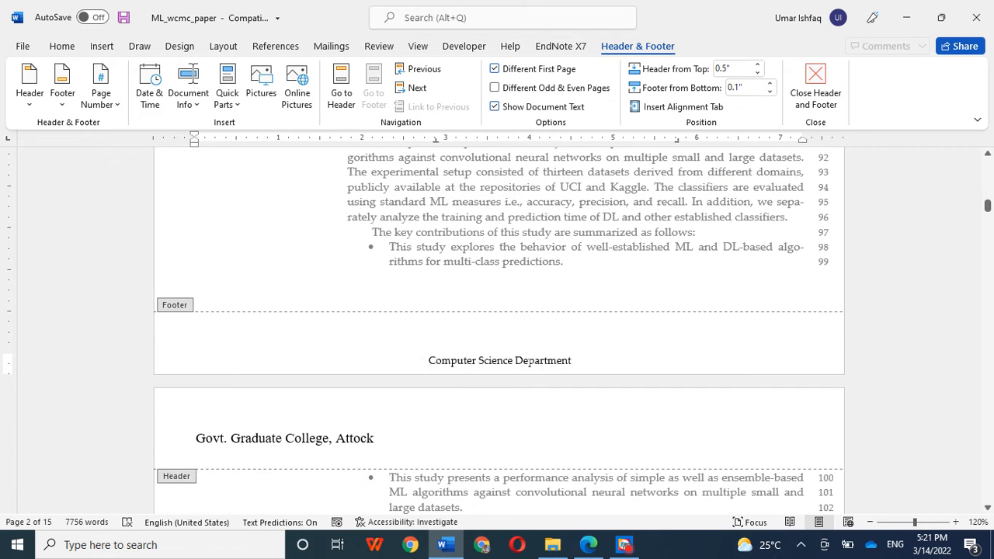
left_click(770, 84)
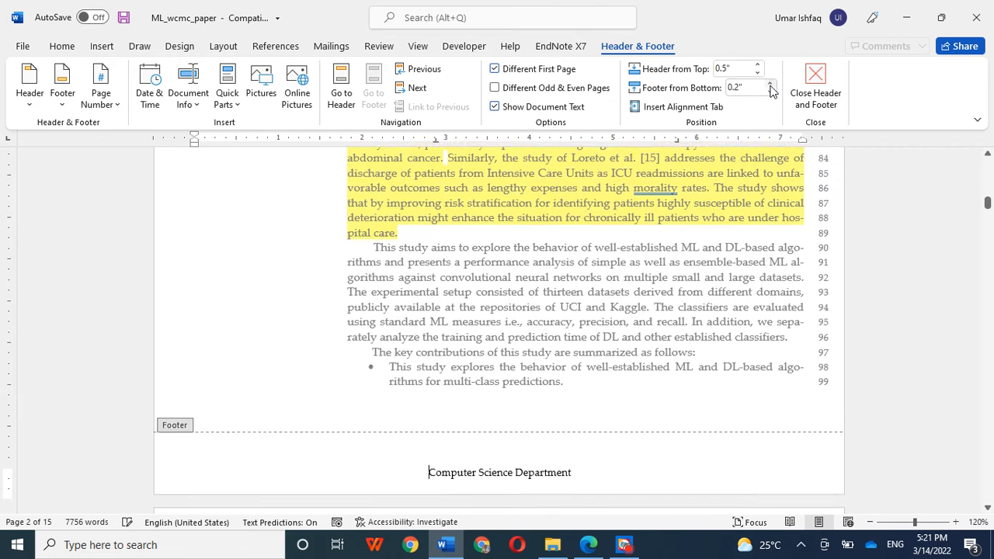
left_click(770, 84)
left_click(770, 83)
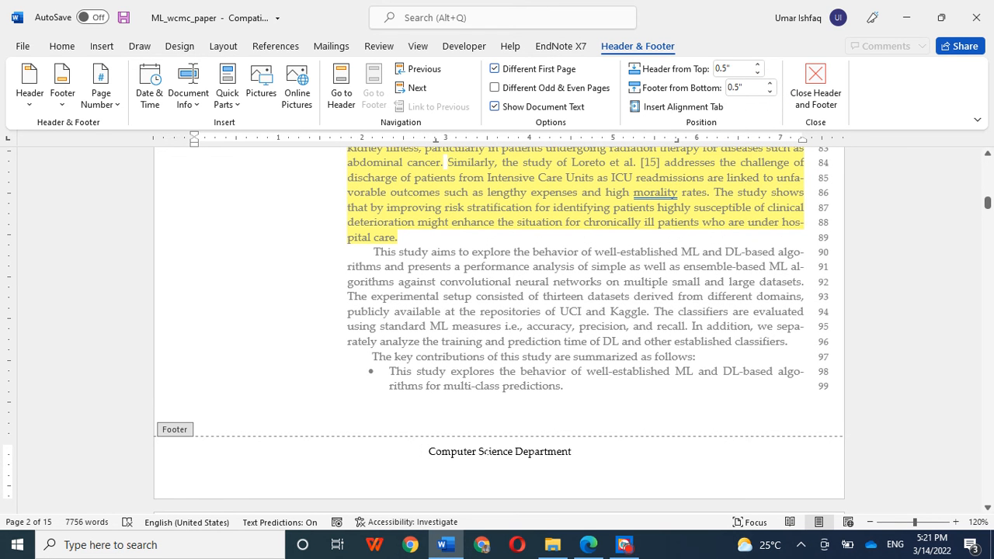
left_click(771, 91)
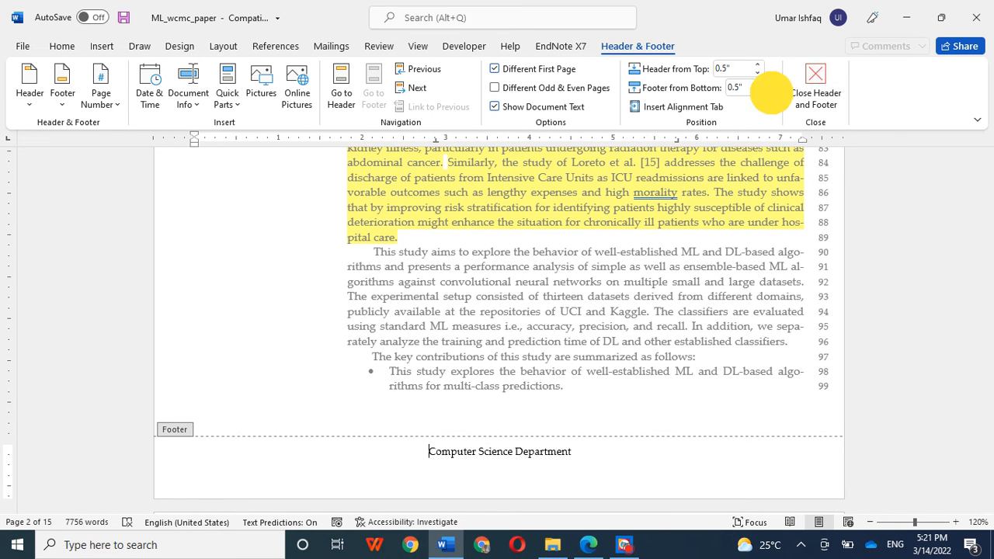
left_click(770, 92)
left_click(770, 84)
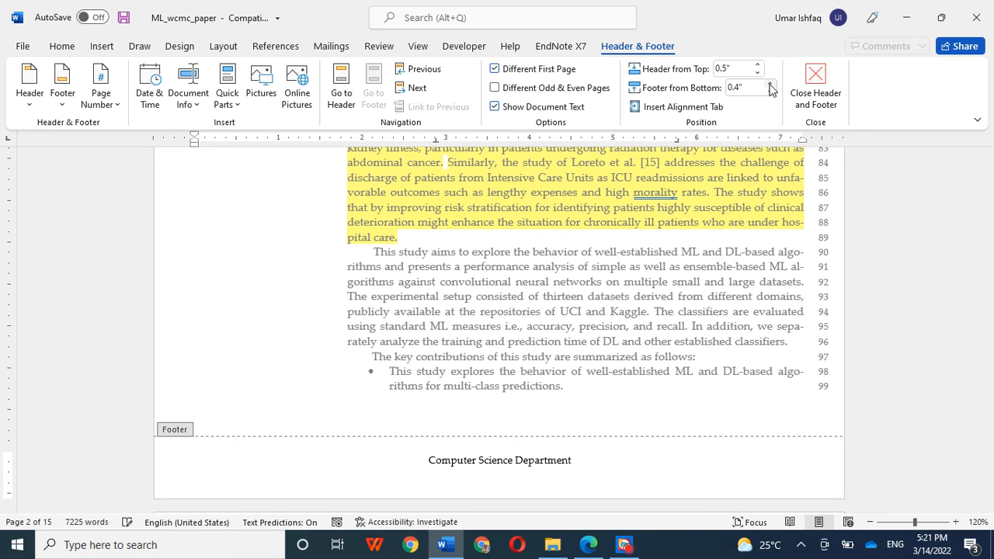
left_click(770, 84)
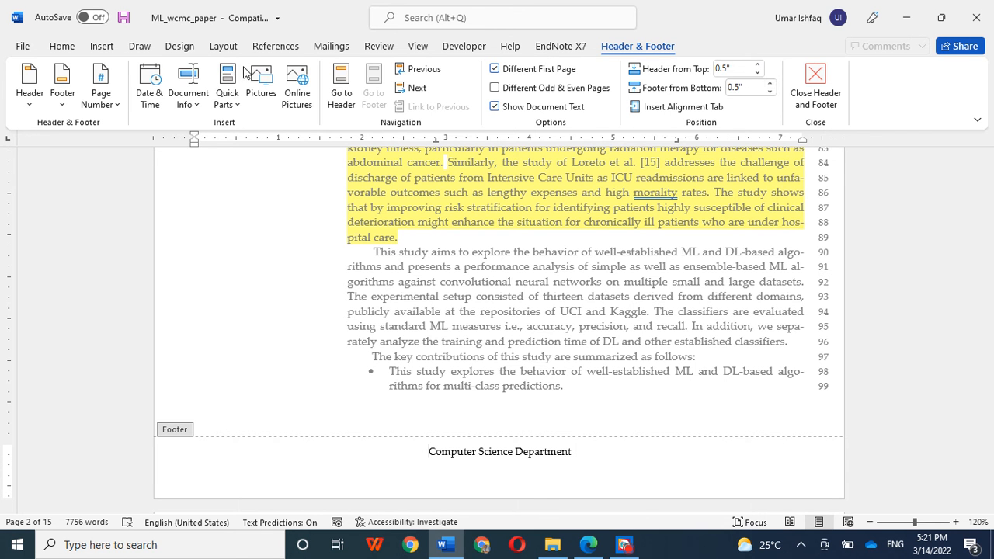
left_click(77, 49)
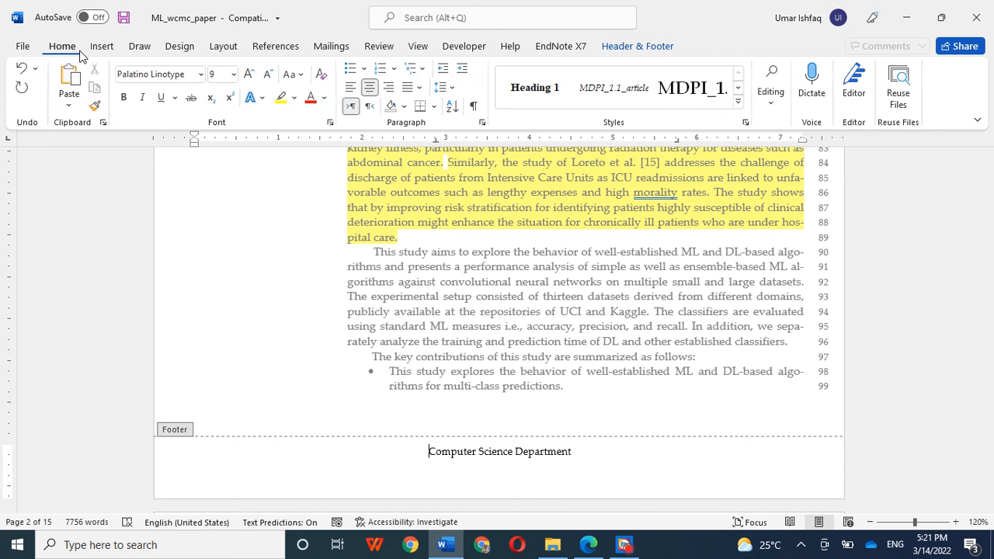
Close and reopen the page 2 footer, and right-align its "Computer Science Department" text
triple_click(567, 382)
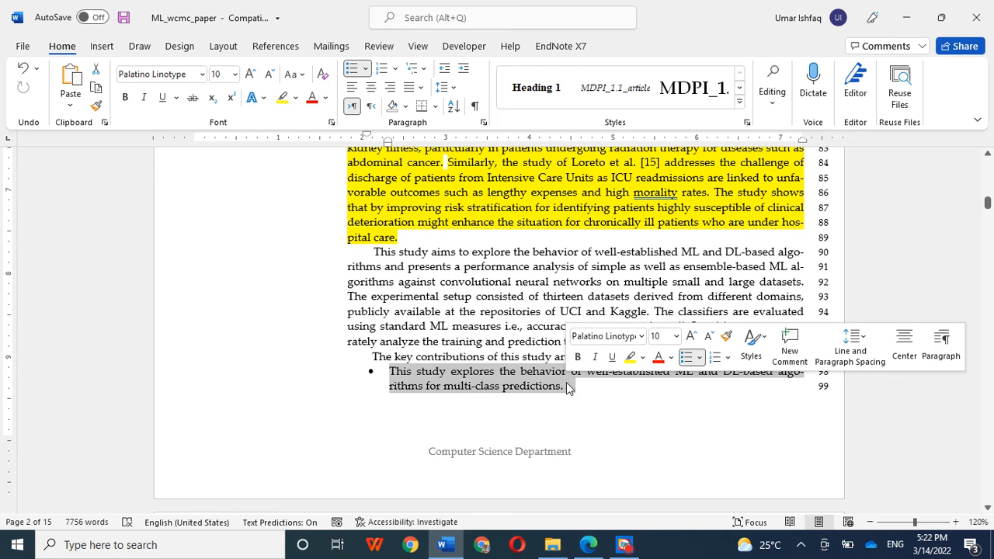
double_click(579, 451)
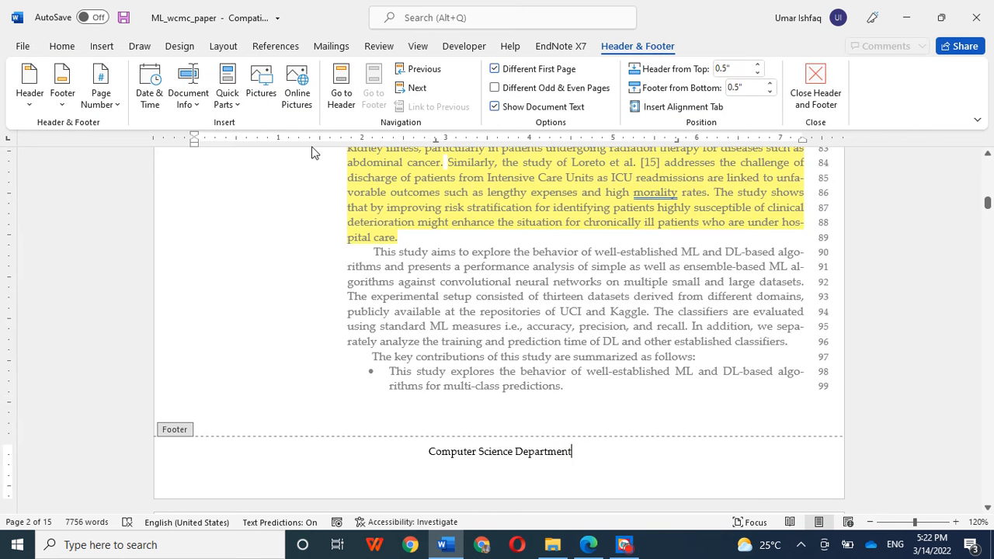
left_click(61, 49)
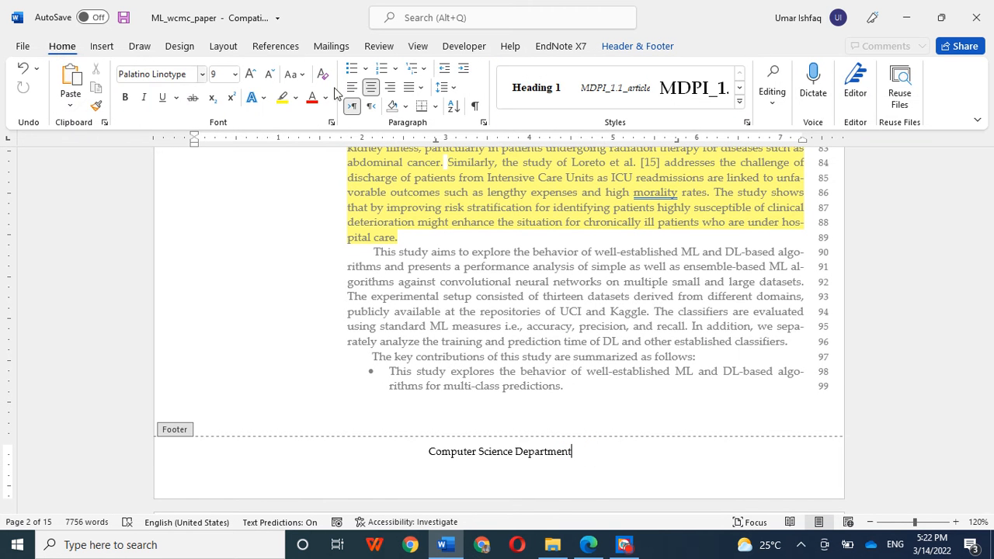
left_click(390, 87)
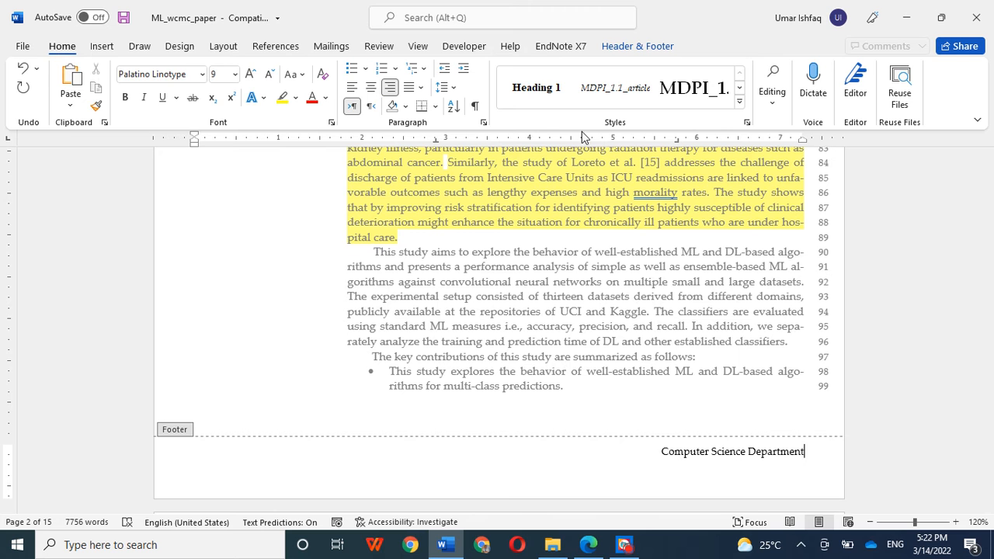
Replace the footer text with a centred page number at the bottom of the page
left_click(638, 48)
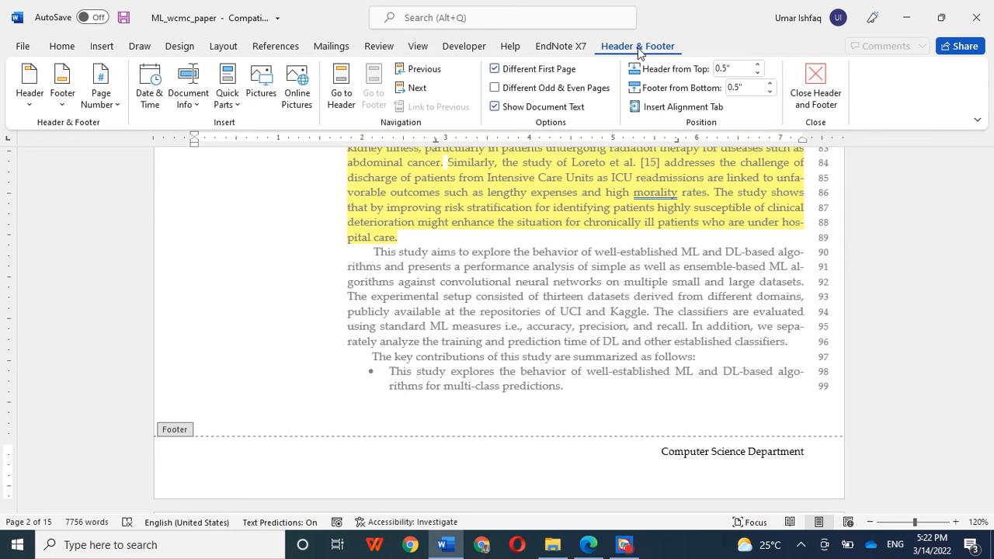
left_click(100, 100)
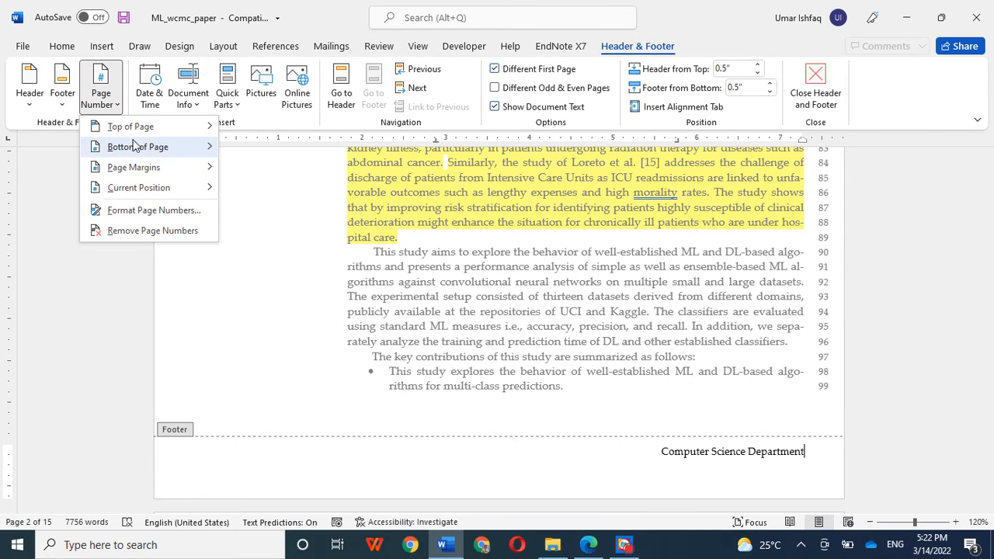
mouse_move(138, 147)
left_click(345, 272)
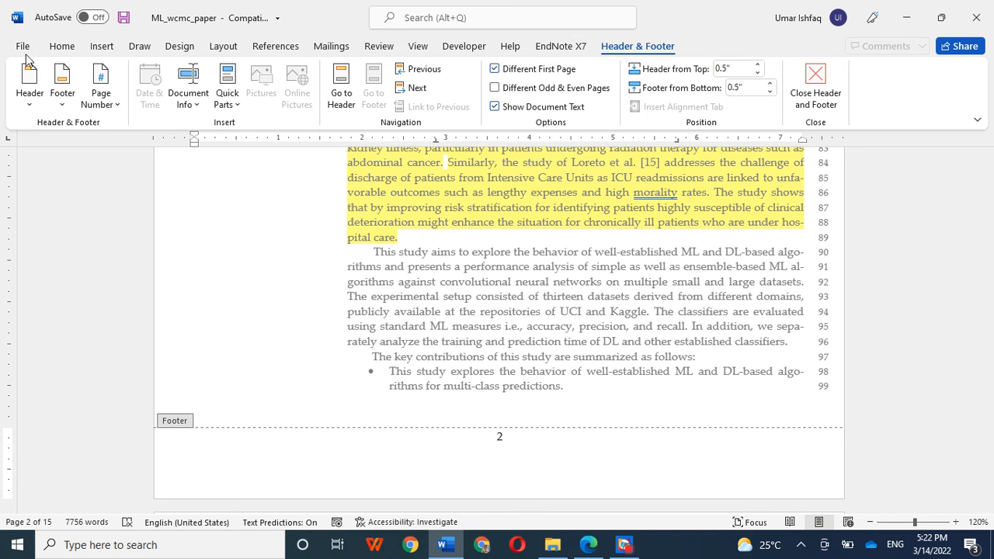
Try the built-in Blank (Three Columns) footer and undo it to restore the page number
left_click(60, 105)
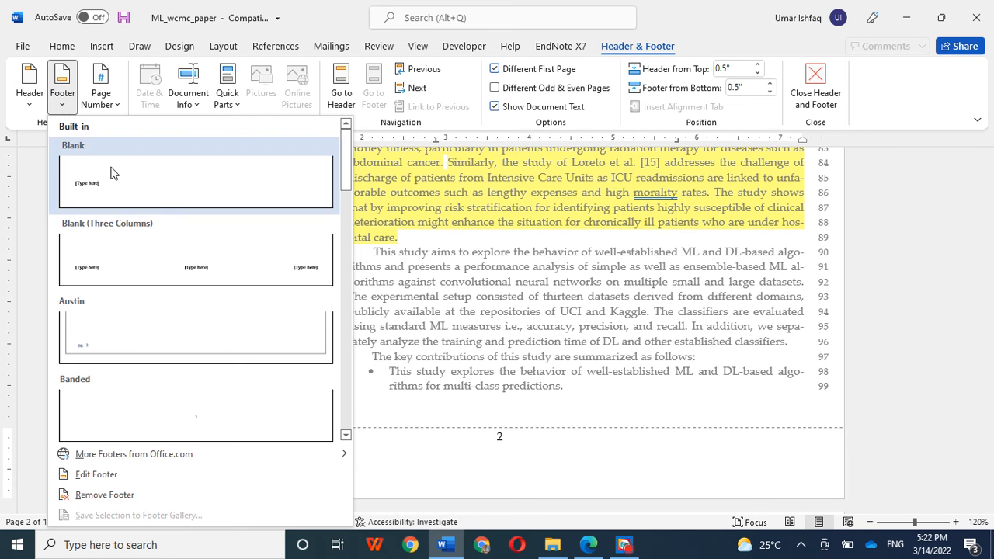
left_click(179, 266)
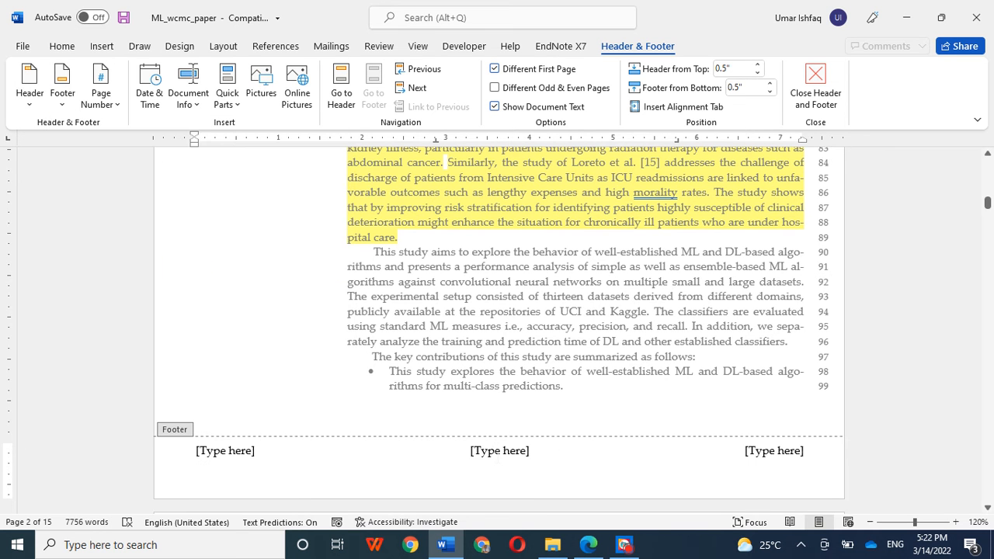
left_click(498, 452)
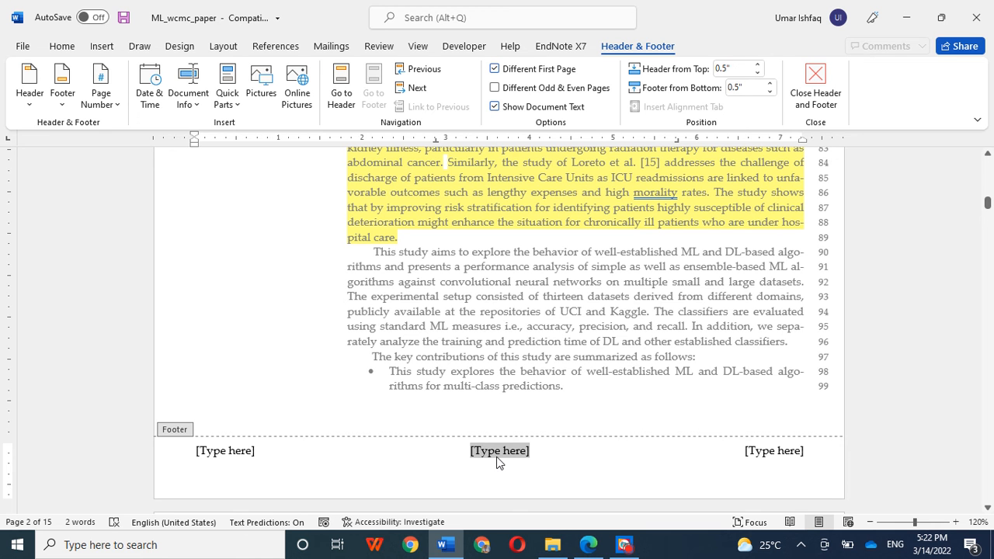
key("ctrl+z")
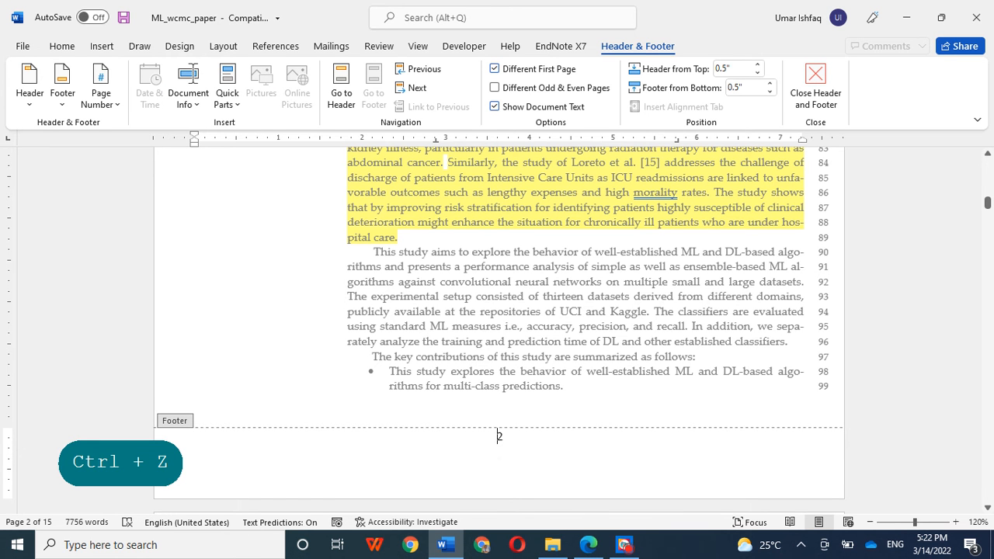
Add "Computer Science Department" after "Govt. Graduate College, Attock" in the page 2 header
scroll(498, 384, "up", 15)
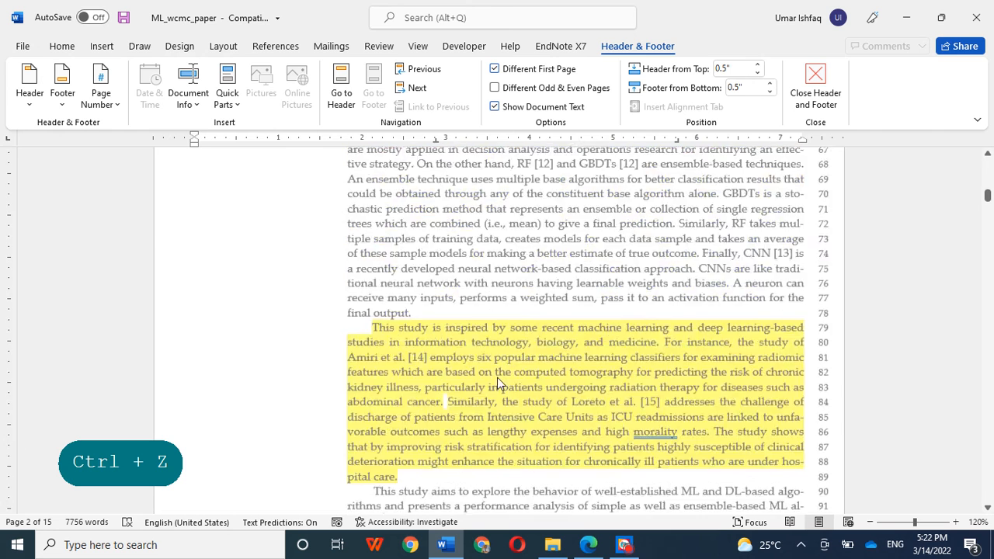
left_click(382, 320)
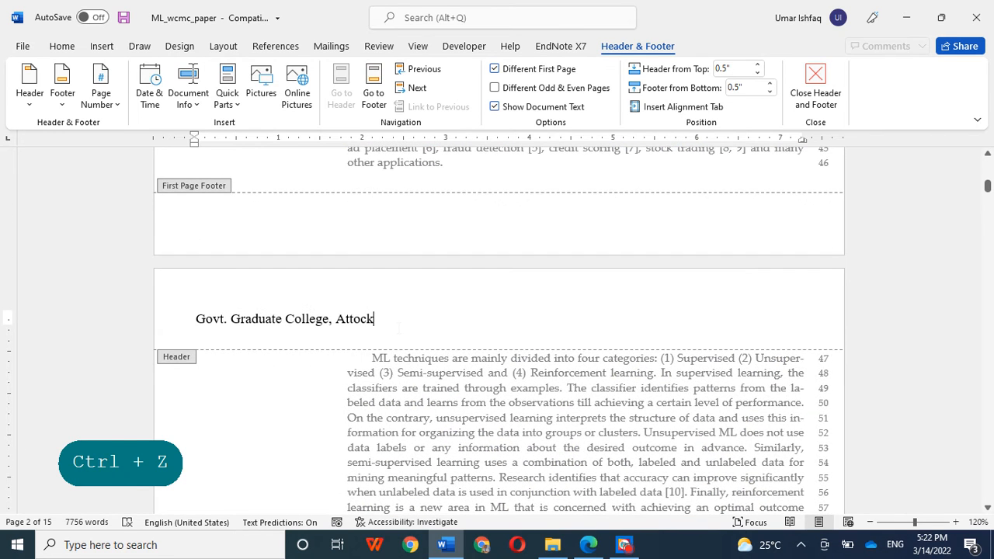
key("Caps_Lock")
type("C")
key("Caps_Lock")
type("omp")
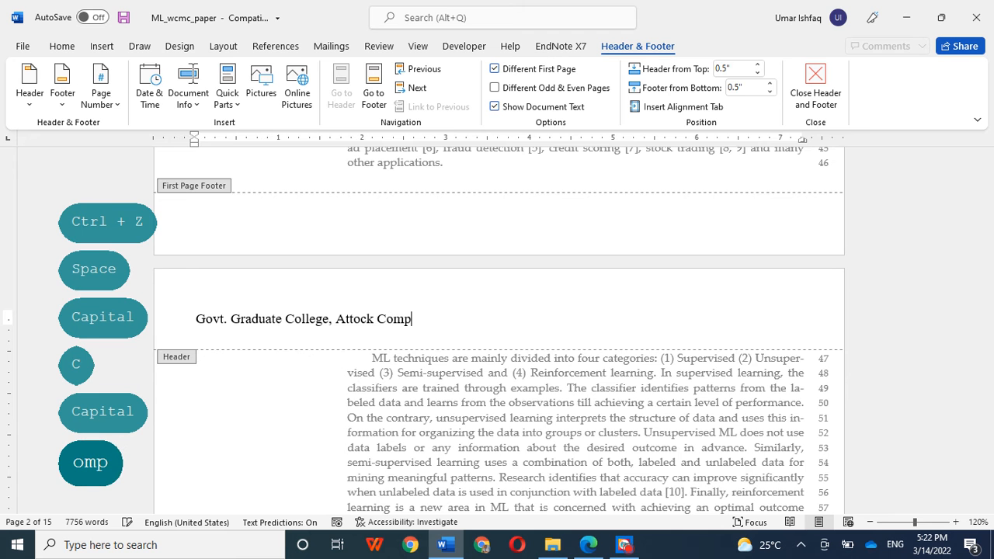
type("uter")
key("Caps_Lock")
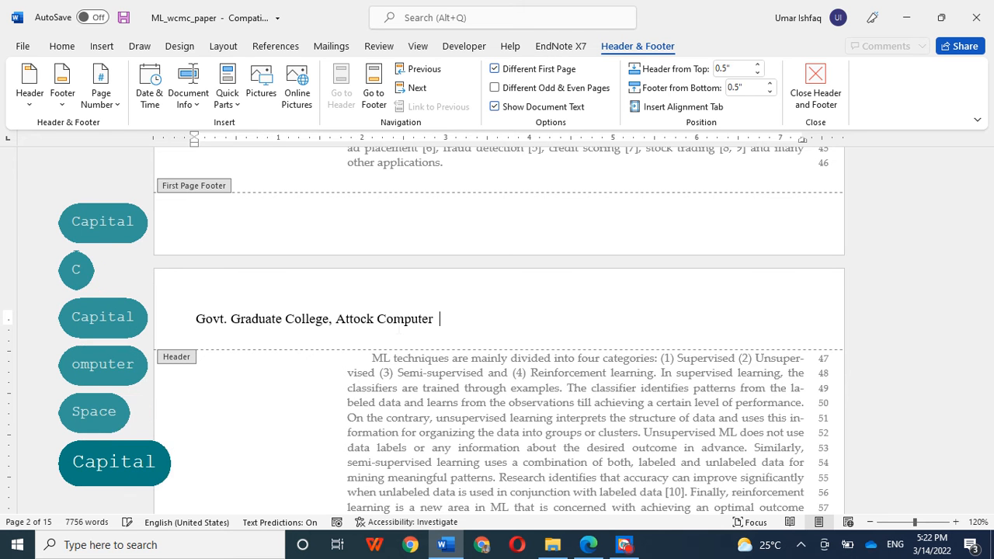
type("S")
key("Caps_Lock")
type("cience")
key("Caps_Lock")
type("D")
key("Caps_Lock")
type("e")
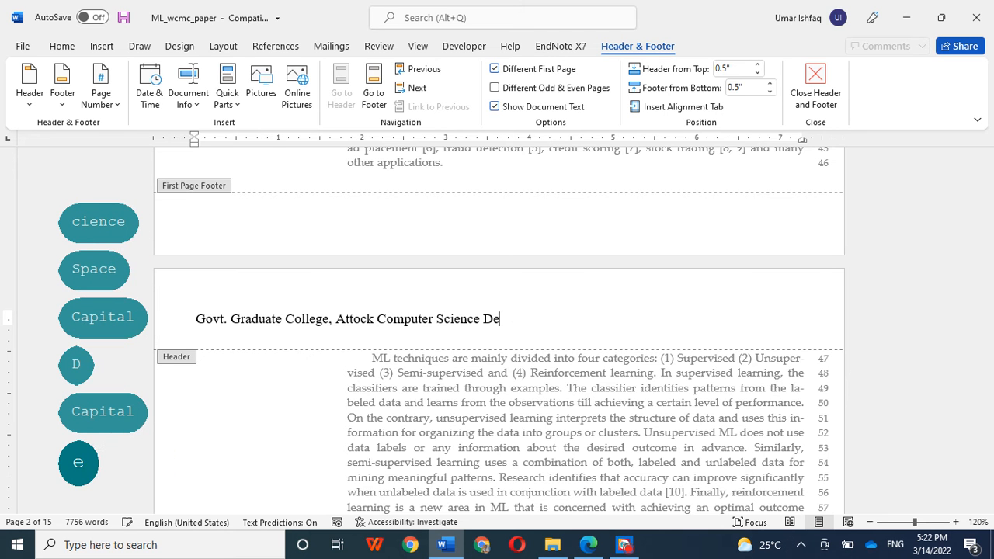
type("partment")
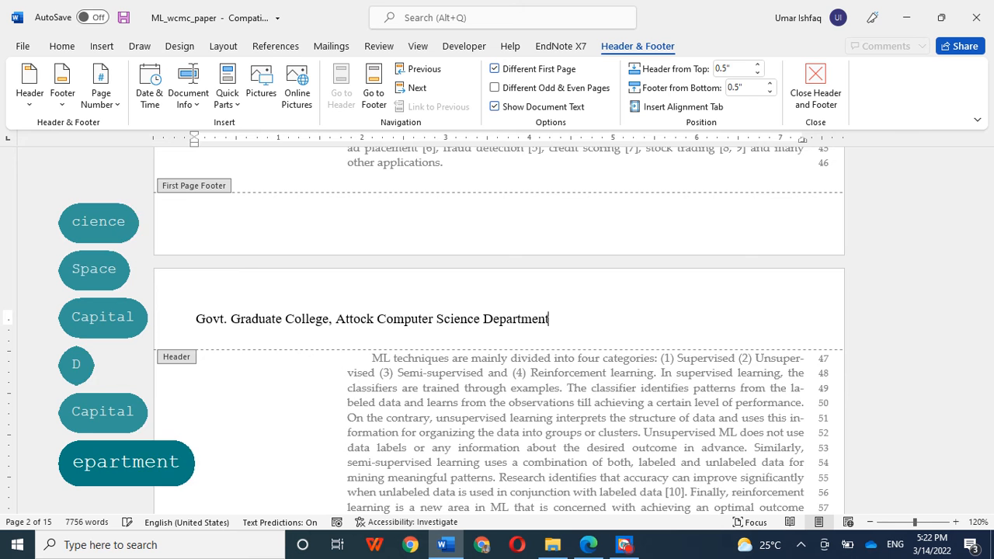
Push "Computer Science Department" to the header's right margin with spaces, leave header editing and check the header and page number
left_click(377, 319)
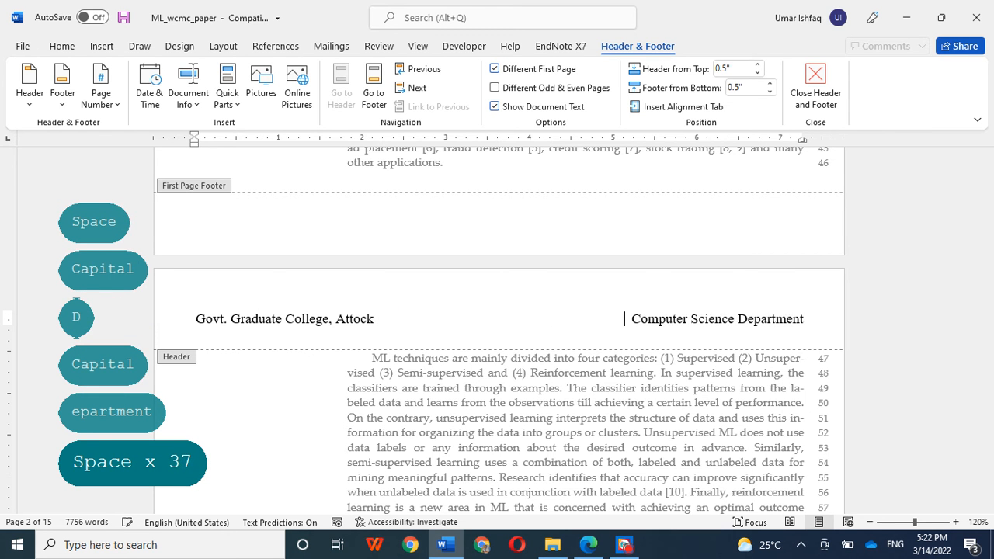
key("BackSpace")
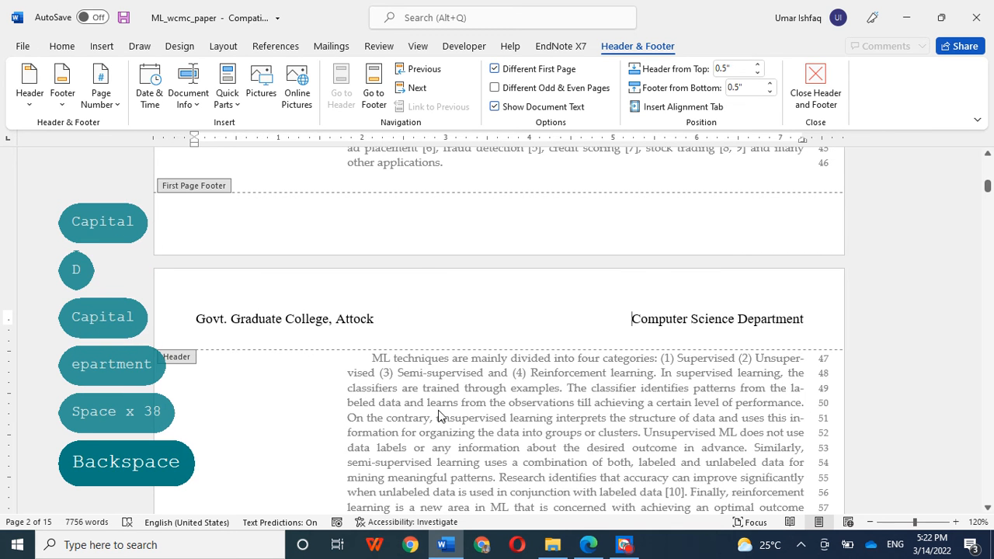
double_click(443, 410)
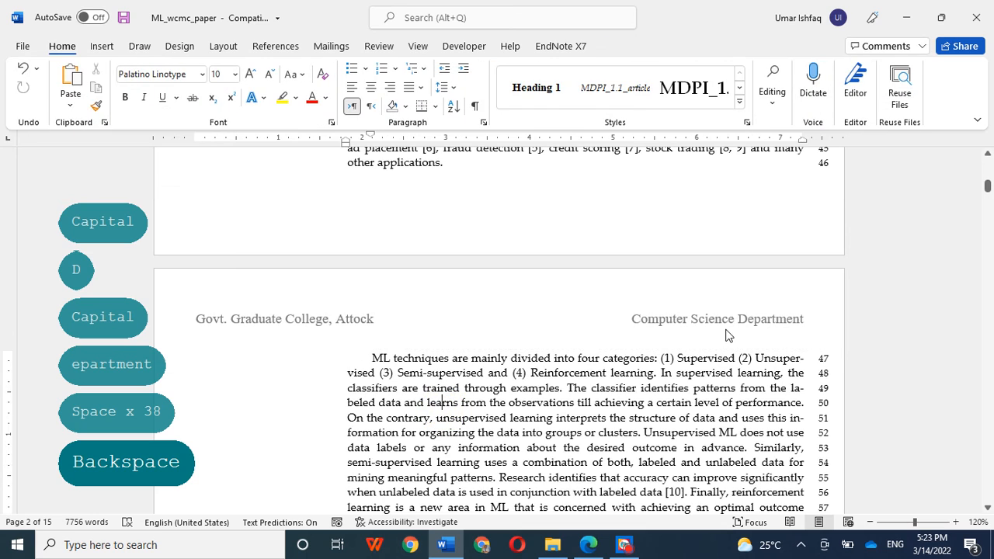
scroll(502, 456, "down", 15)
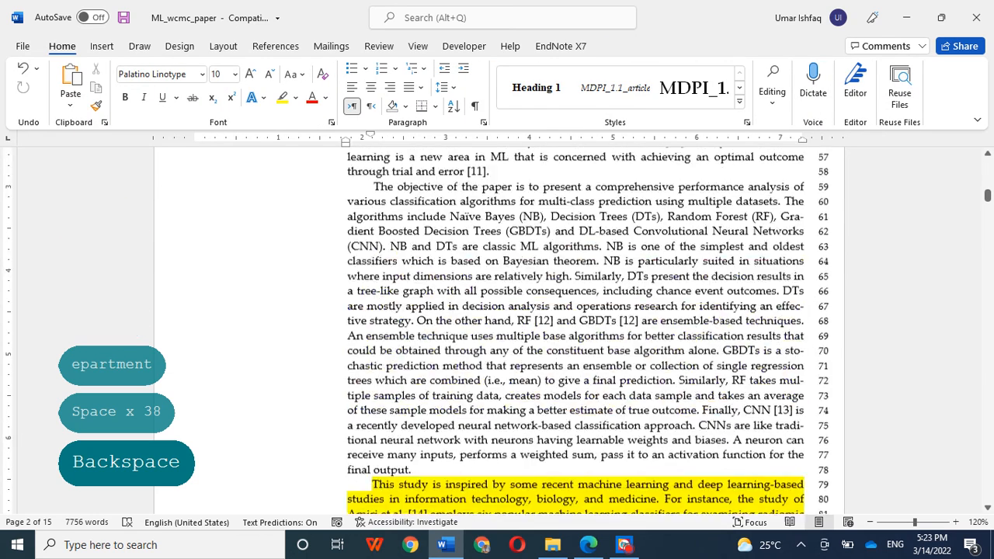
scroll(502, 456, "down", 1)
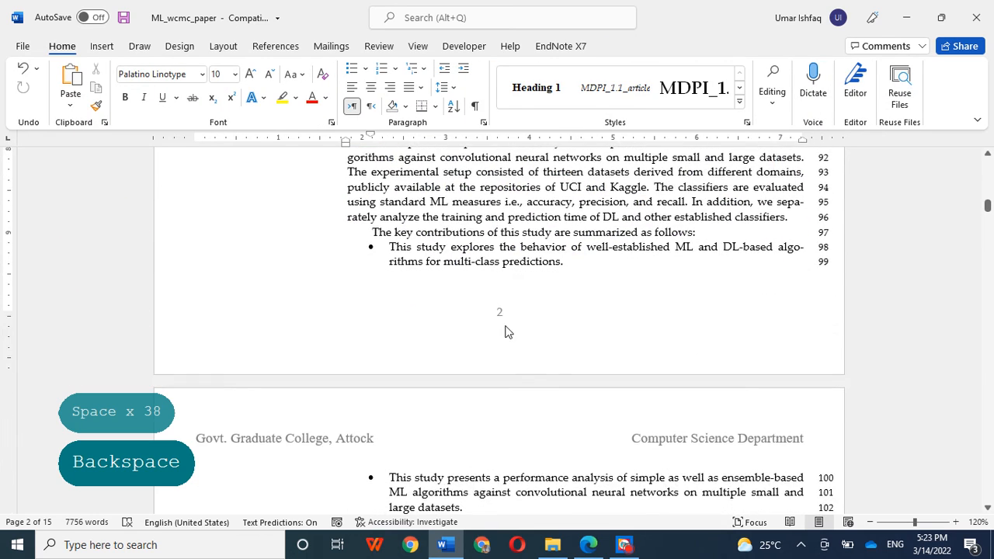
left_click(625, 545)
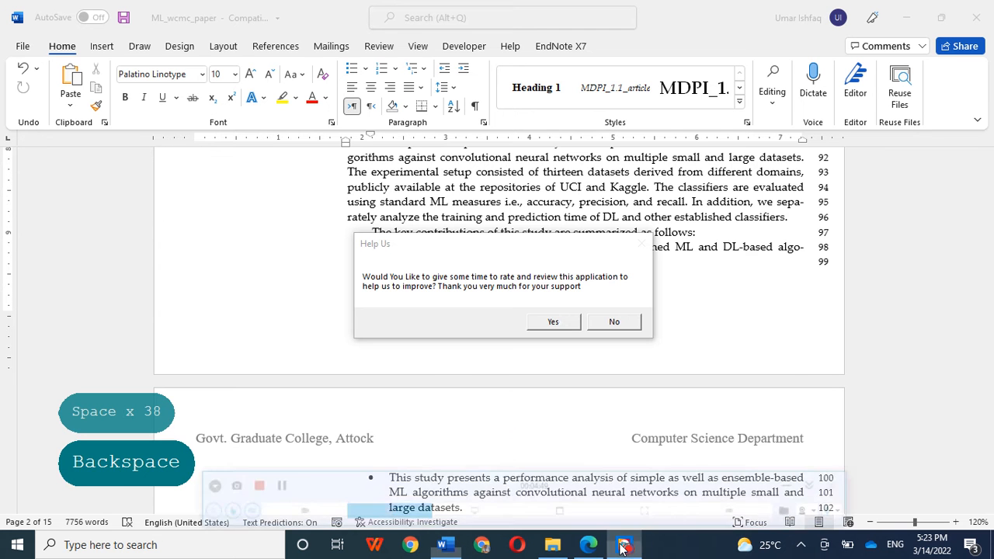
left_click(600, 324)
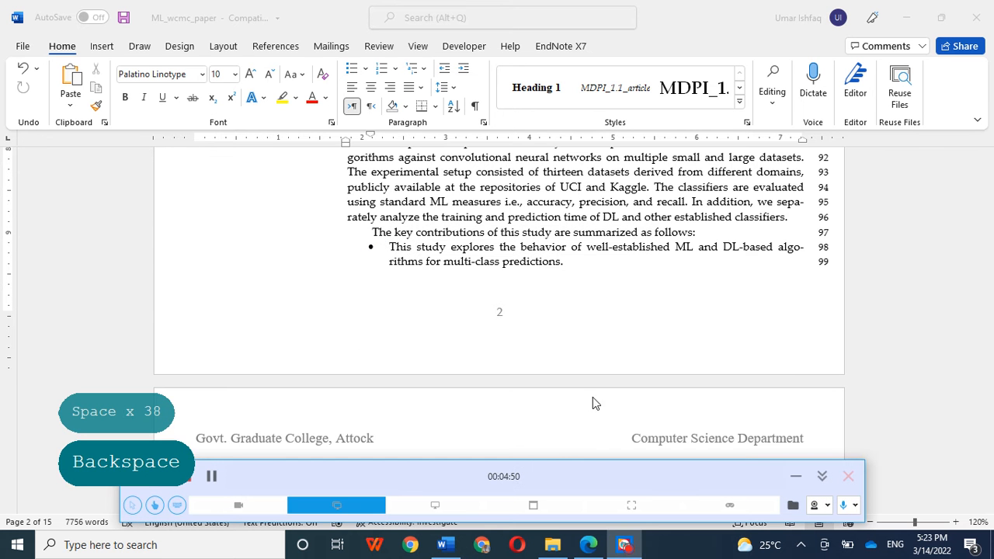
left_click(625, 544)
left_click(588, 544)
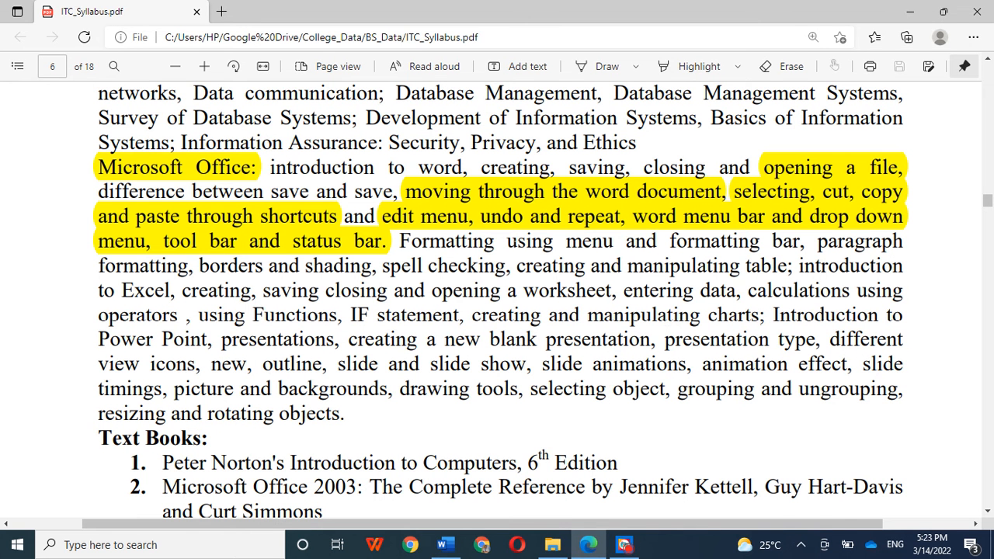
left_click(444, 544)
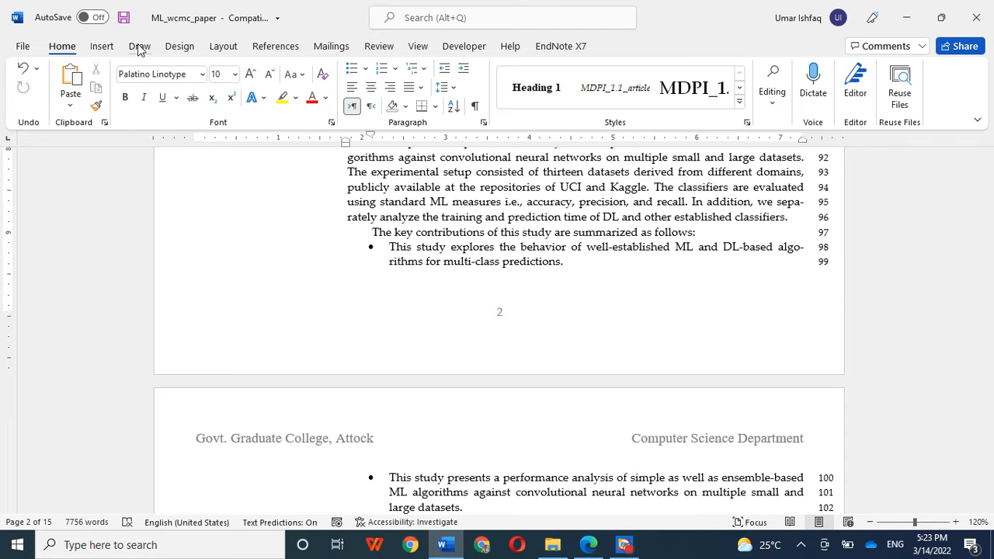
left_click(102, 46)
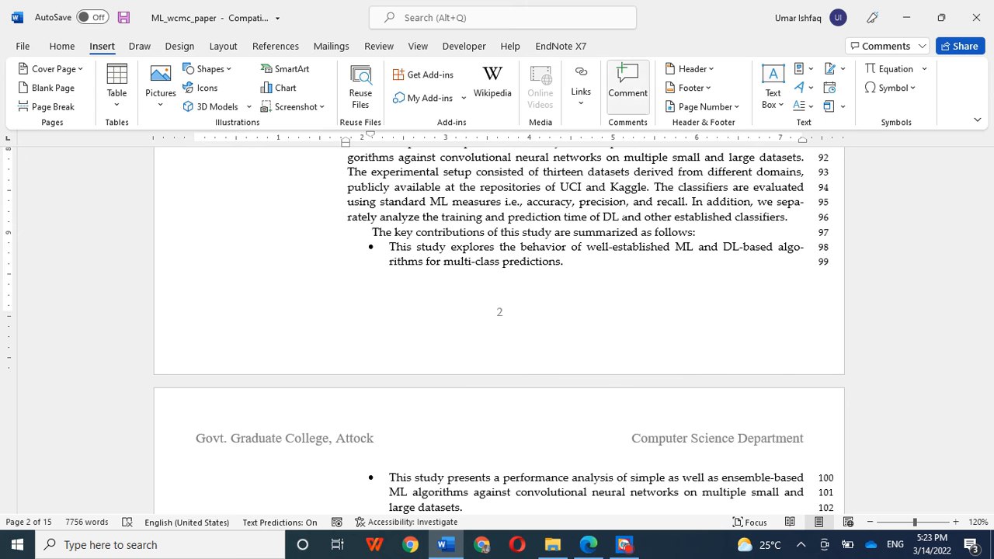
left_click(653, 441)
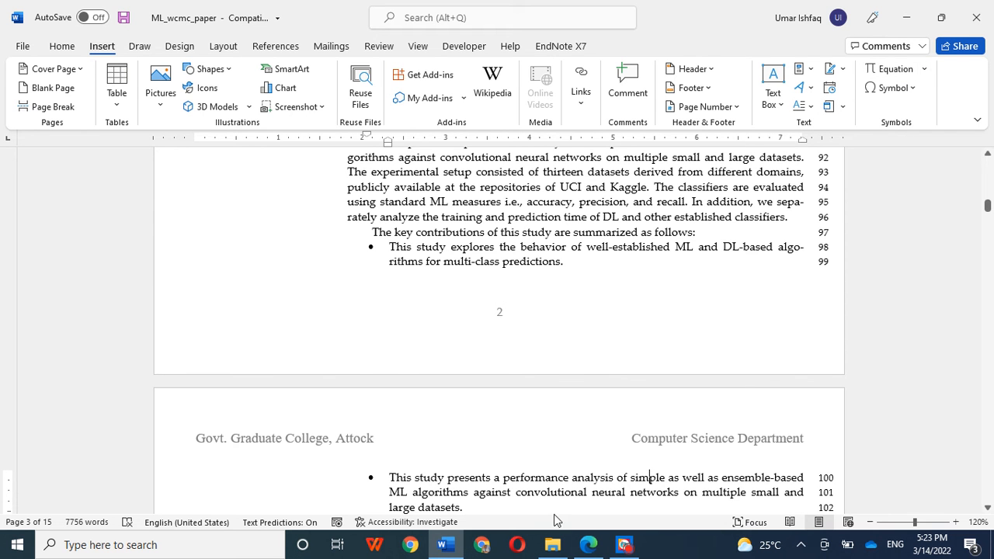
left_click(590, 546)
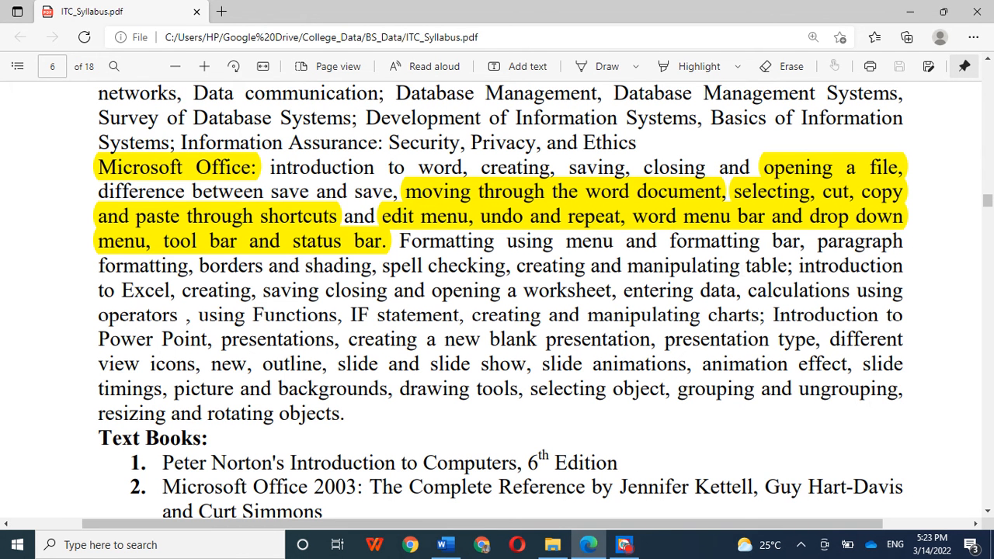
left_click(588, 546)
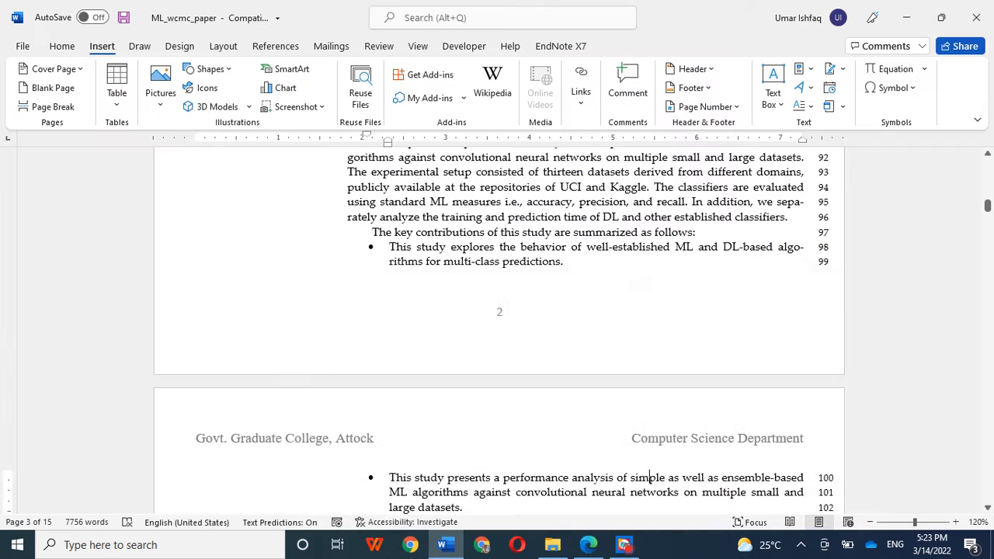
left_click(620, 287)
scroll(620, 352, "up", 2)
scroll(620, 351, "up", 3)
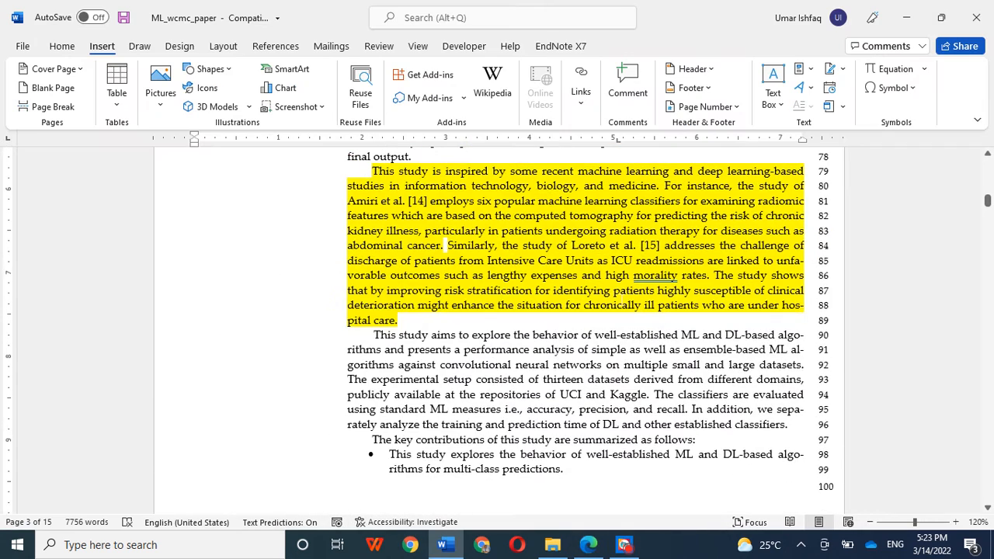
Switch to ITC_Syllabus.pdf in Edge and highlight "paragraph formatting," in the Microsoft Office topics with the Highlight tool
left_click(589, 546)
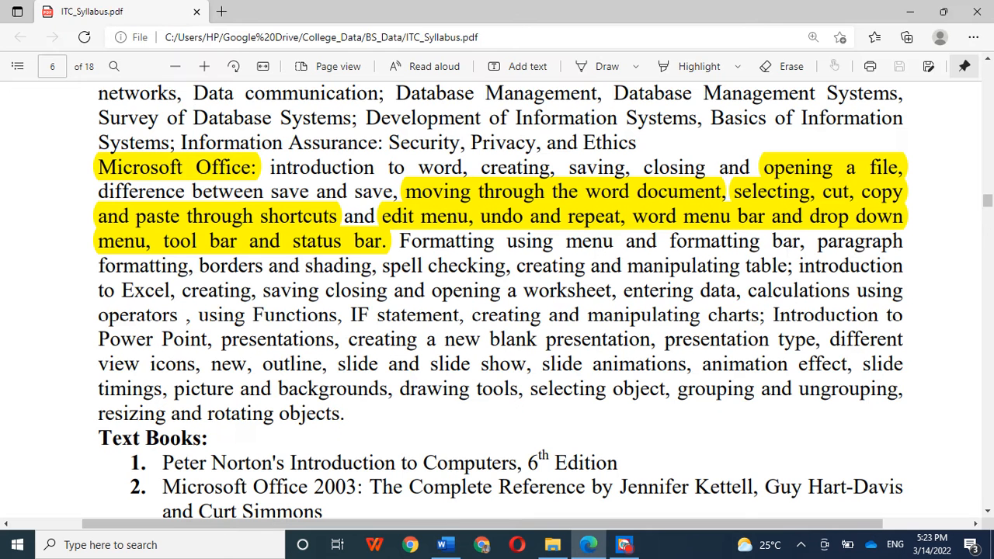
mouse_move(818, 242)
left_mouse_down()
mouse_move(183, 281)
mouse_move(188, 265)
left_mouse_up()
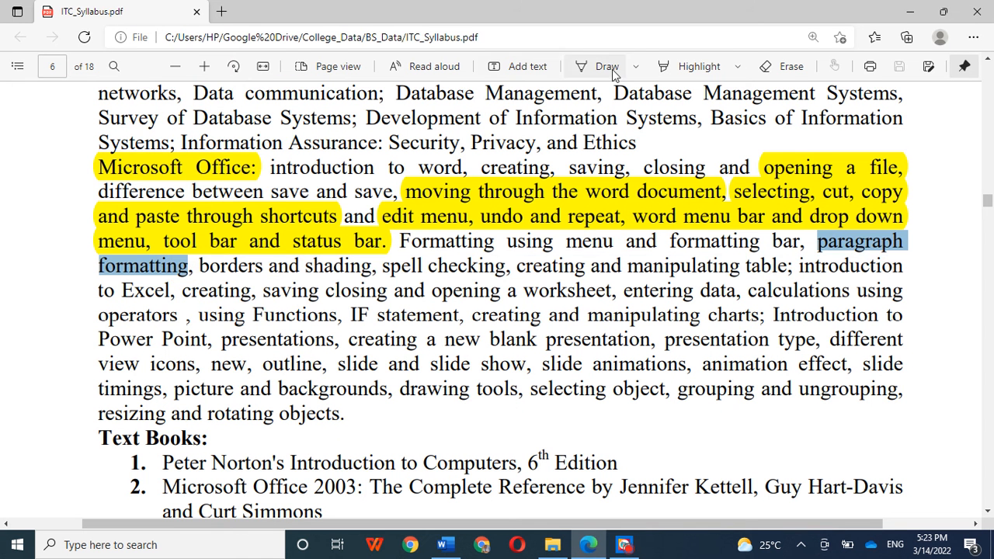
left_click(699, 66)
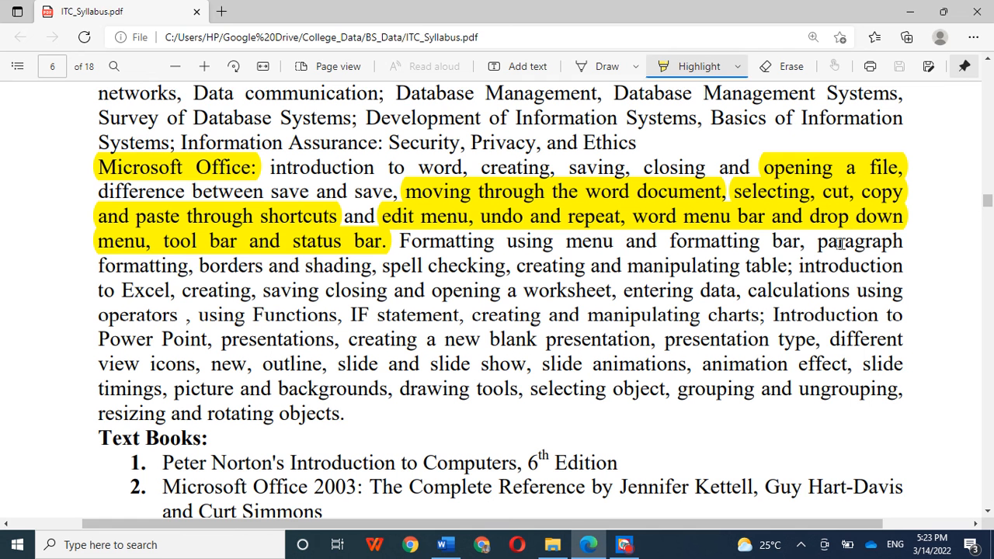
left_click_drag(819, 243, 194, 278)
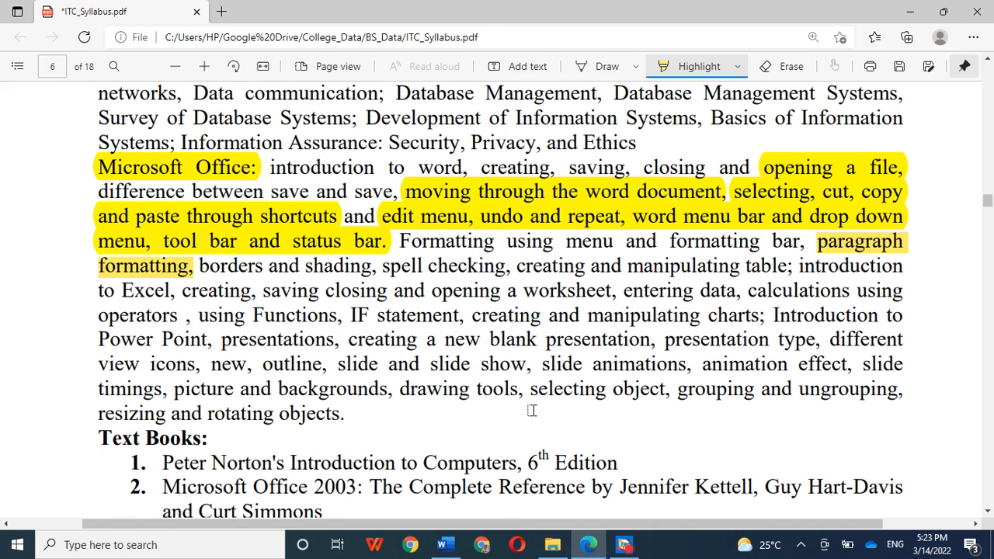
Switch to the Word research paper and remove the yellow highlight from the "This study is inspired by" paragraph on page 2
left_click(594, 545)
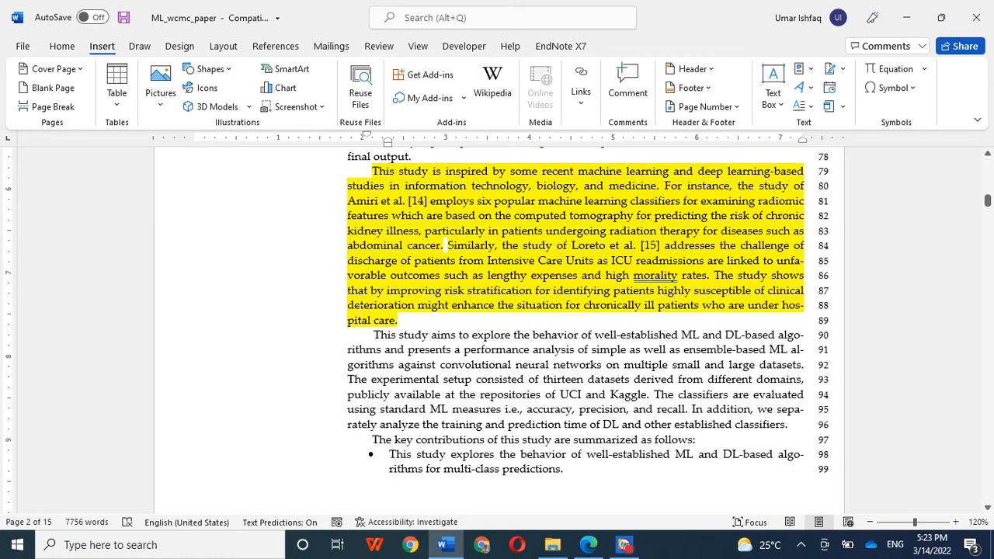
left_click_drag(372, 171, 416, 321)
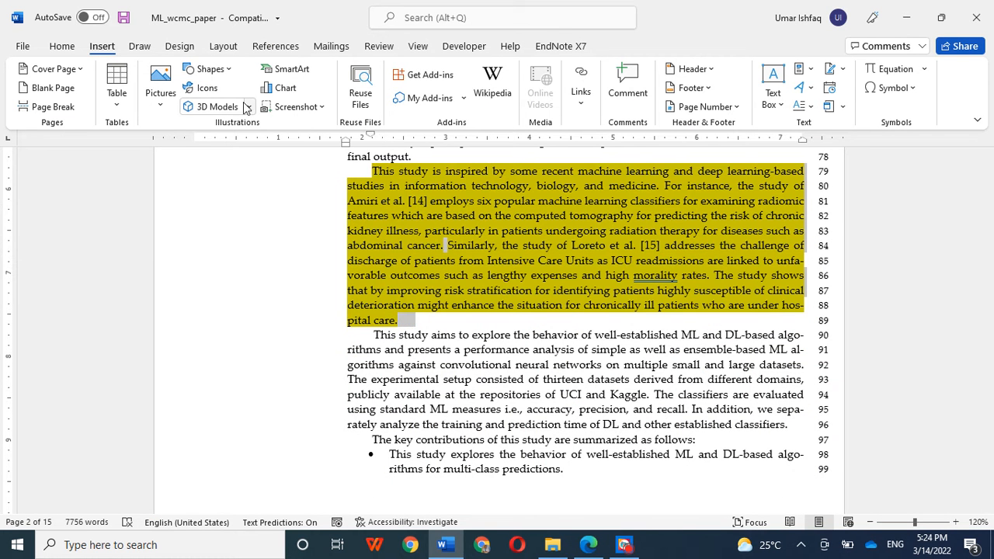
left_click(62, 45)
left_click(294, 98)
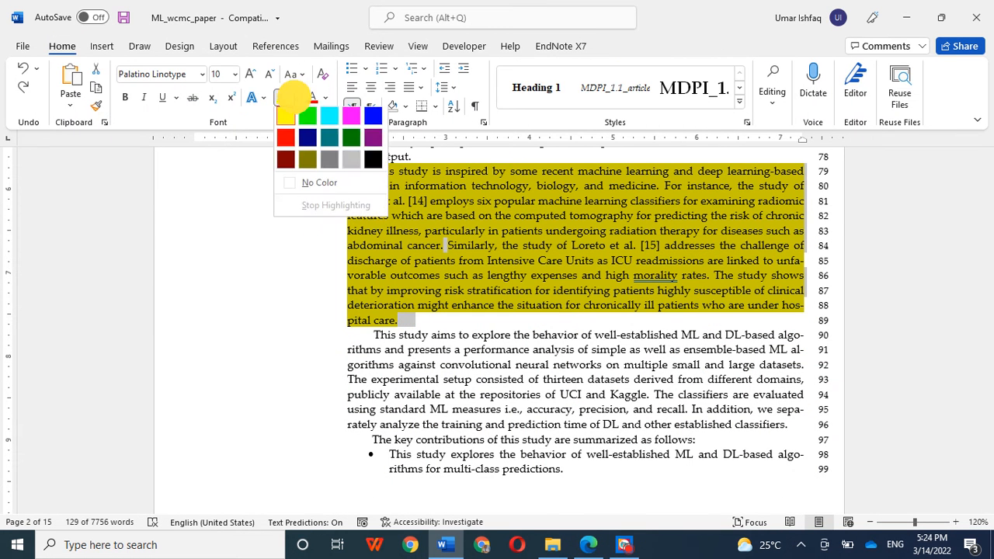
left_click(319, 182)
left_click(398, 320)
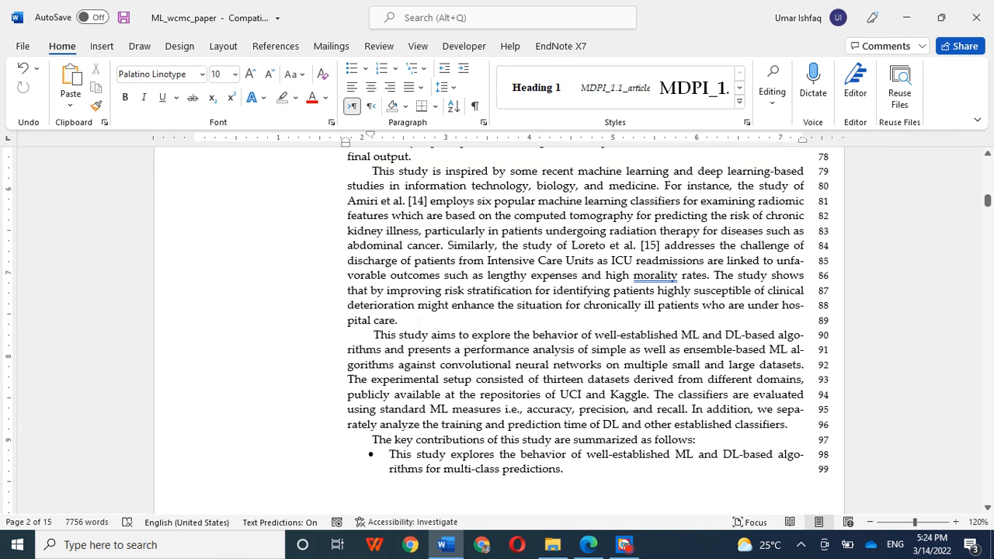
left_click_drag(373, 171, 708, 437)
left_click(475, 344)
left_click(372, 171)
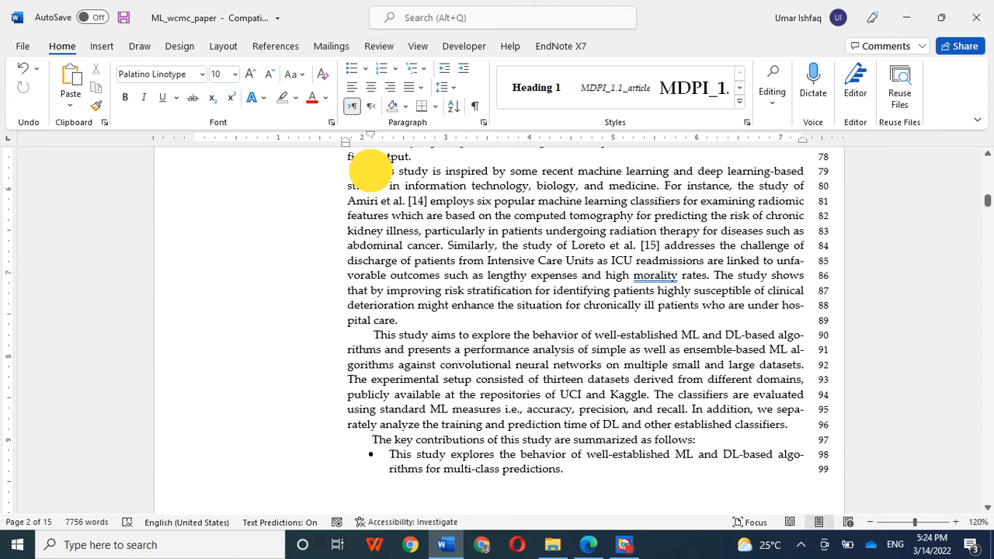
scroll(375, 191, "up", 2)
scroll(575, 330, "up", 2)
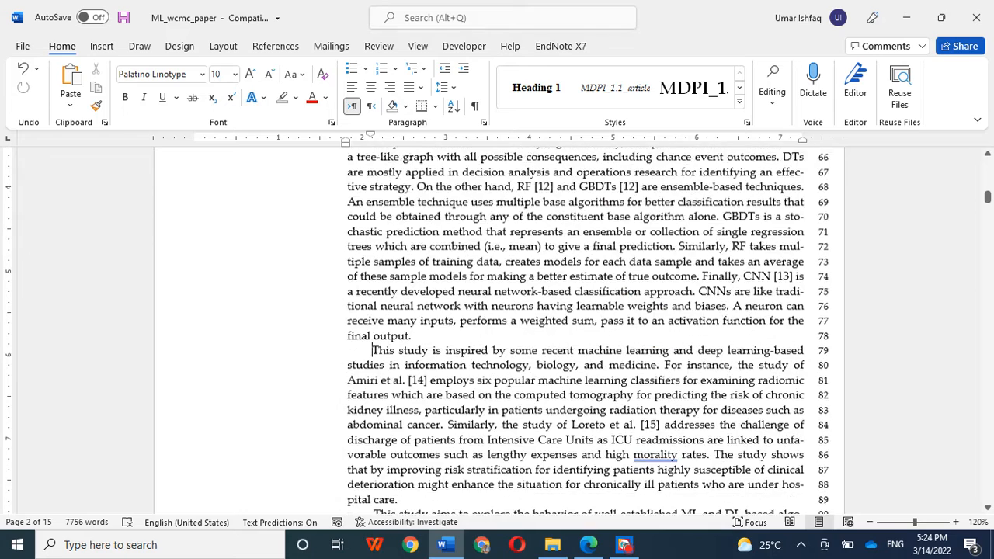
scroll(575, 330, "down", 2)
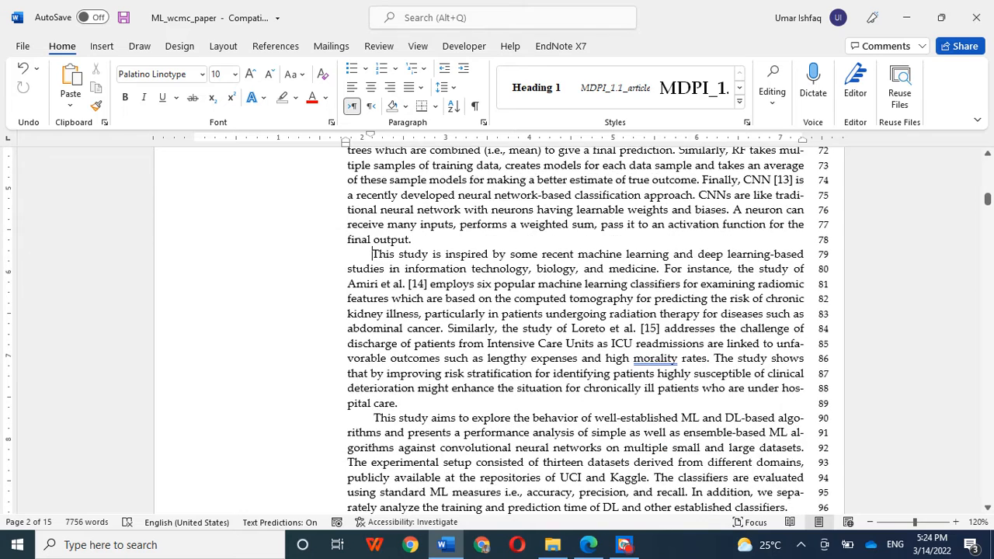
scroll(376, 403, "down", 1)
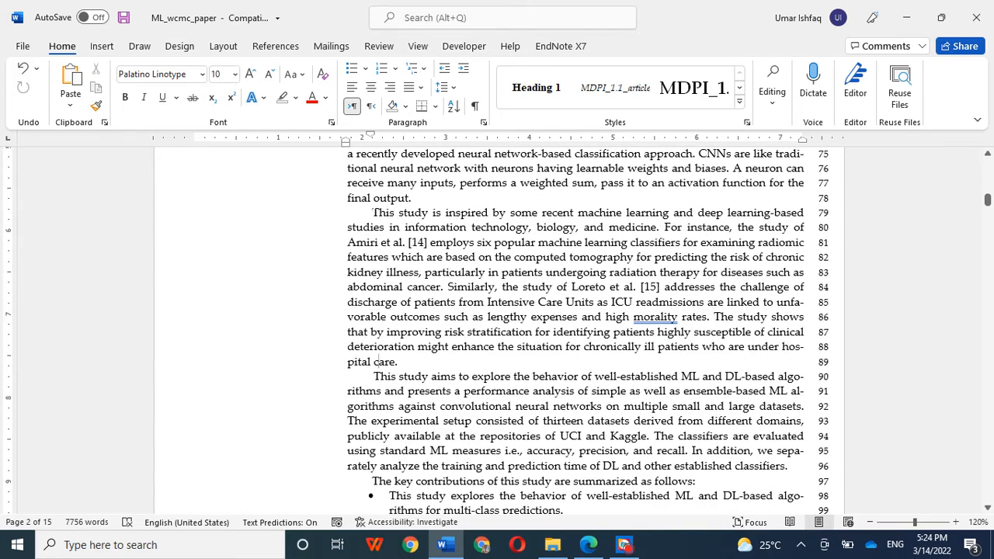
Select the "This study is inspired by" paragraph and examine the available shading colours and border types for it
left_click_drag(374, 212, 400, 362)
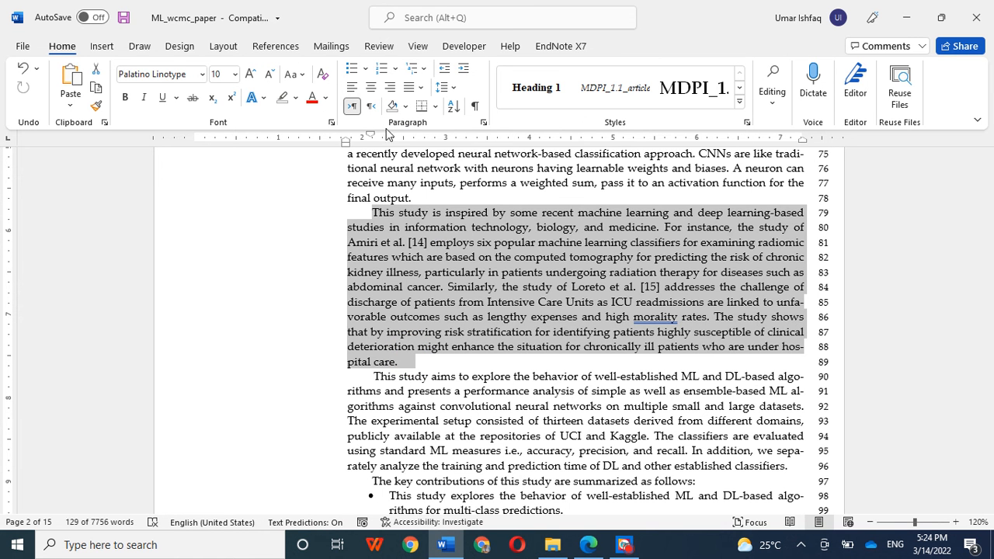
left_click(404, 108)
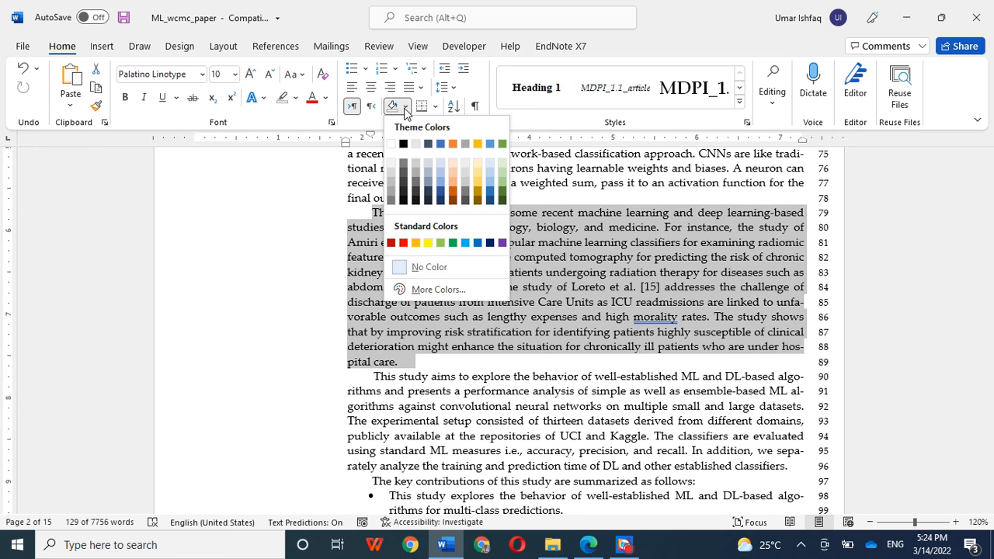
left_click(435, 108)
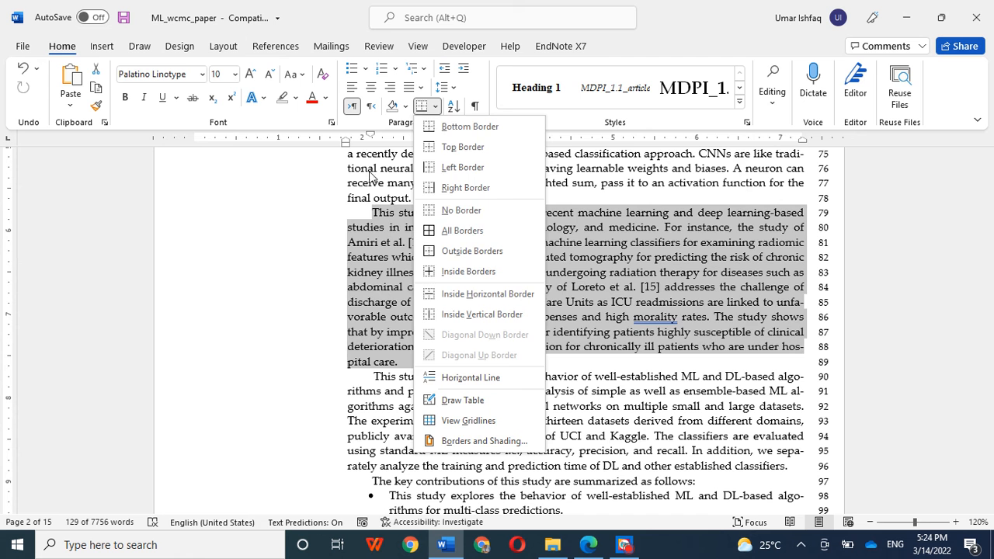
left_click(379, 221)
left_click(374, 212)
left_click_drag(374, 211, 404, 358)
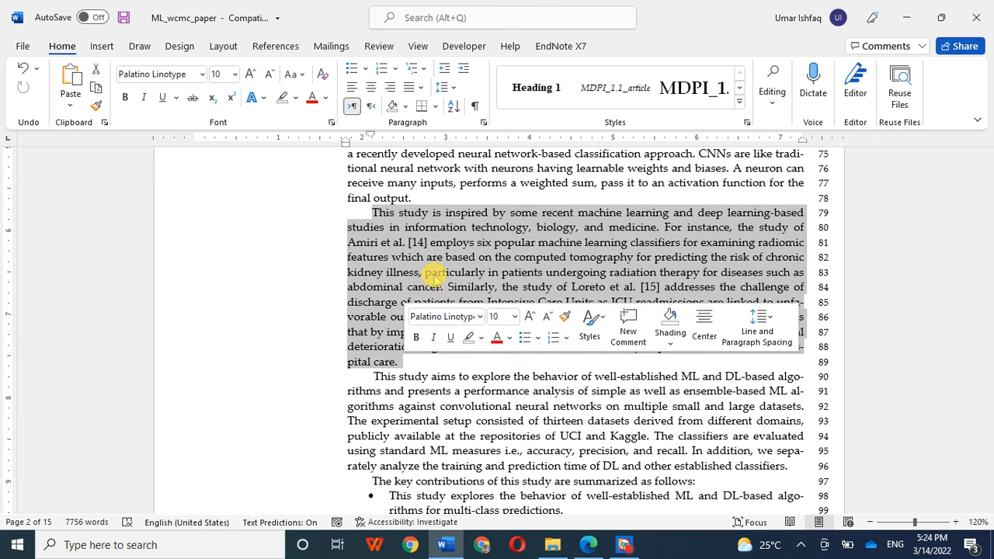
left_click(437, 106)
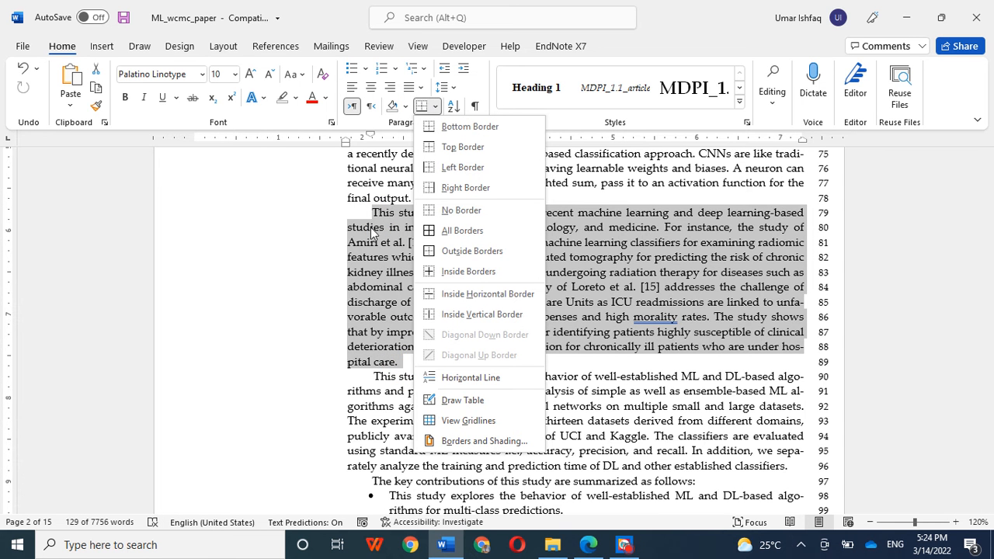
left_click(386, 273)
Examine the line and paragraph spacing options for the "This study is inspired by" paragraph, including a preview of added space after it
left_click(373, 212)
left_click_drag(373, 211, 397, 361)
left_click(454, 89)
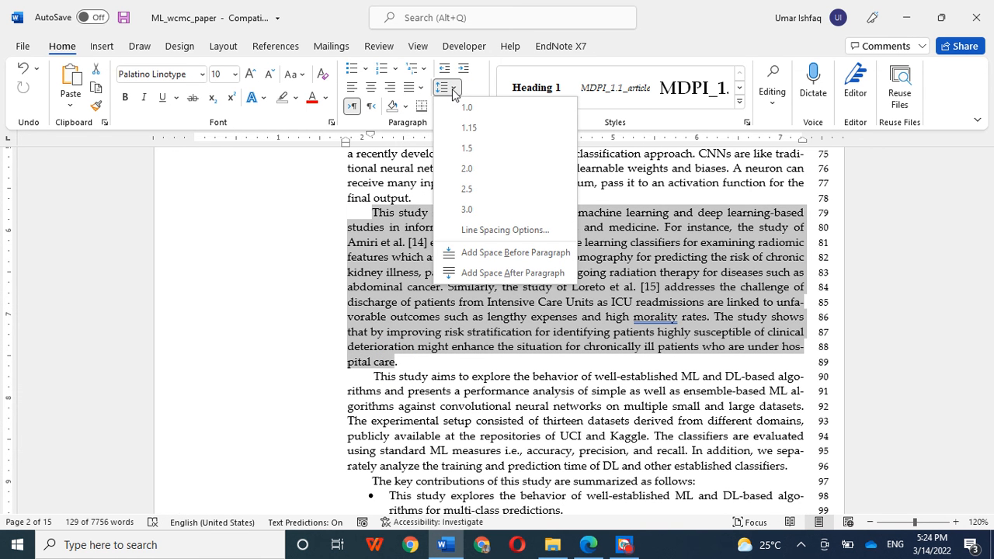
left_click(375, 341)
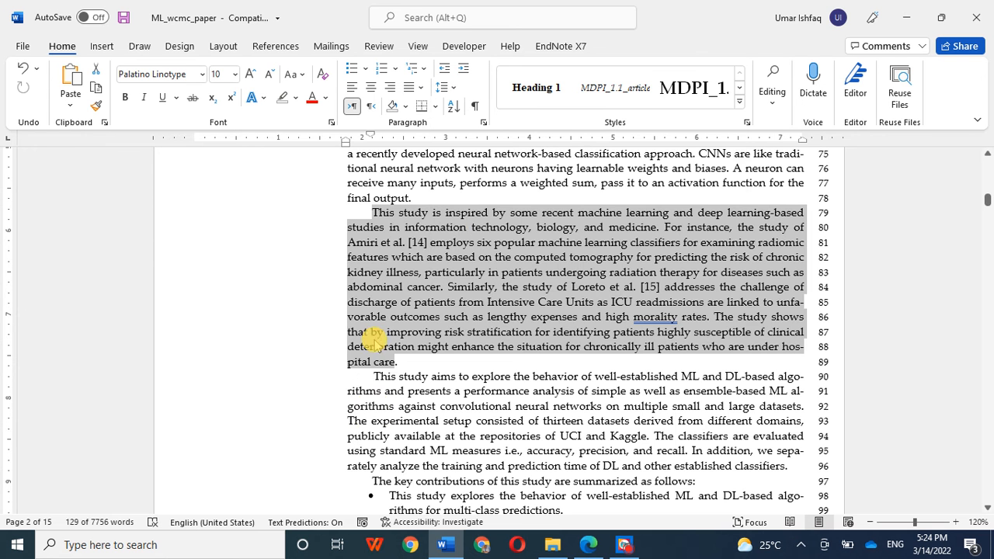
scroll(381, 226, "down", 1)
left_click(382, 207)
left_click(376, 320)
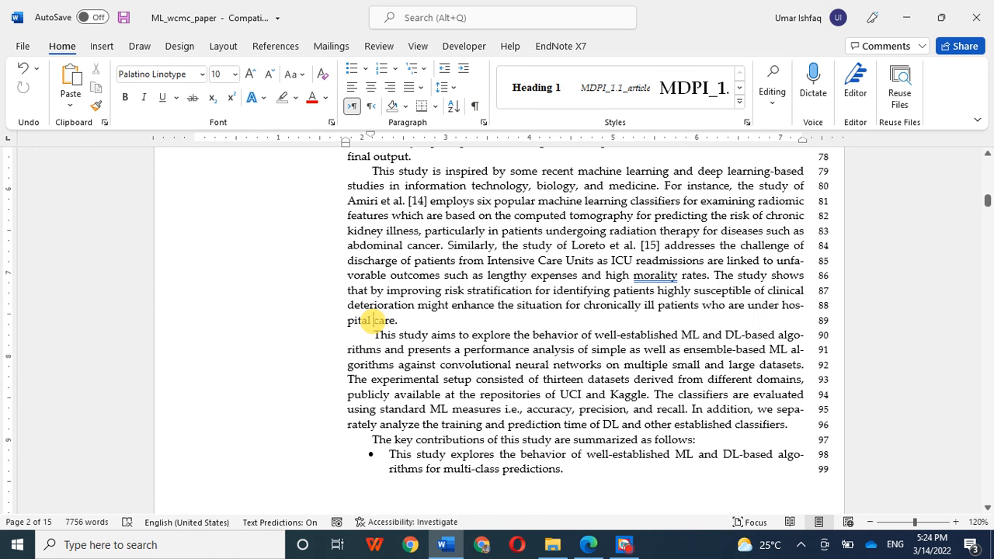
left_click(450, 89)
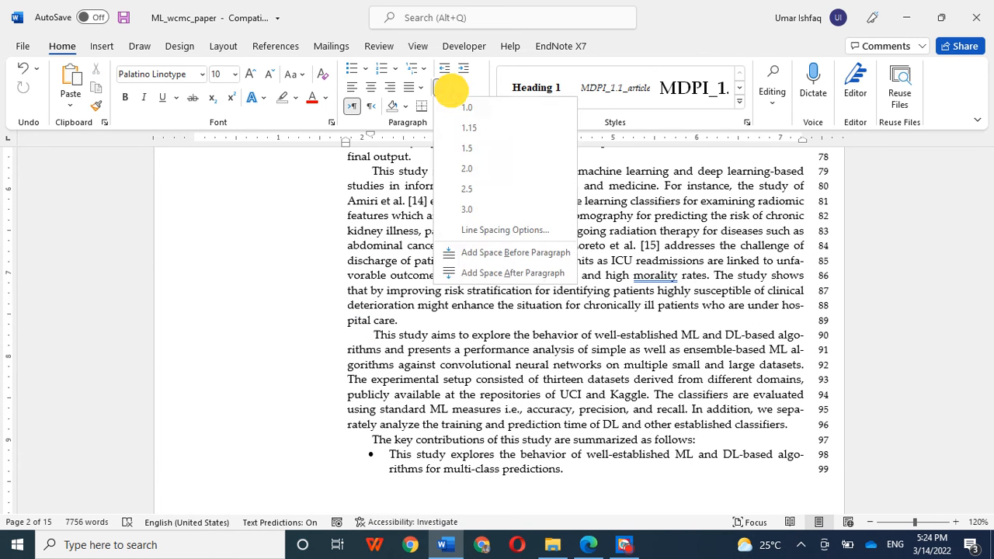
left_click(452, 89)
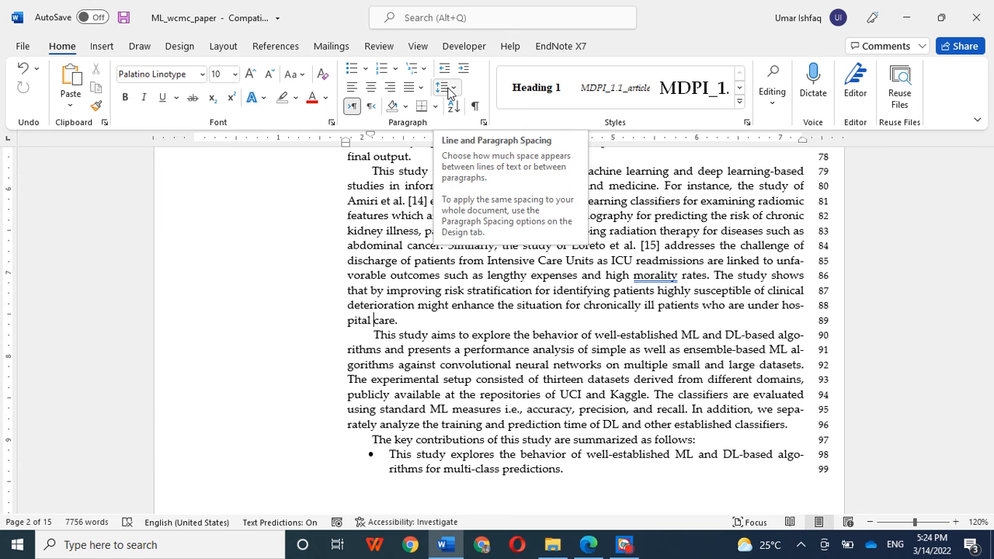
left_click(450, 89)
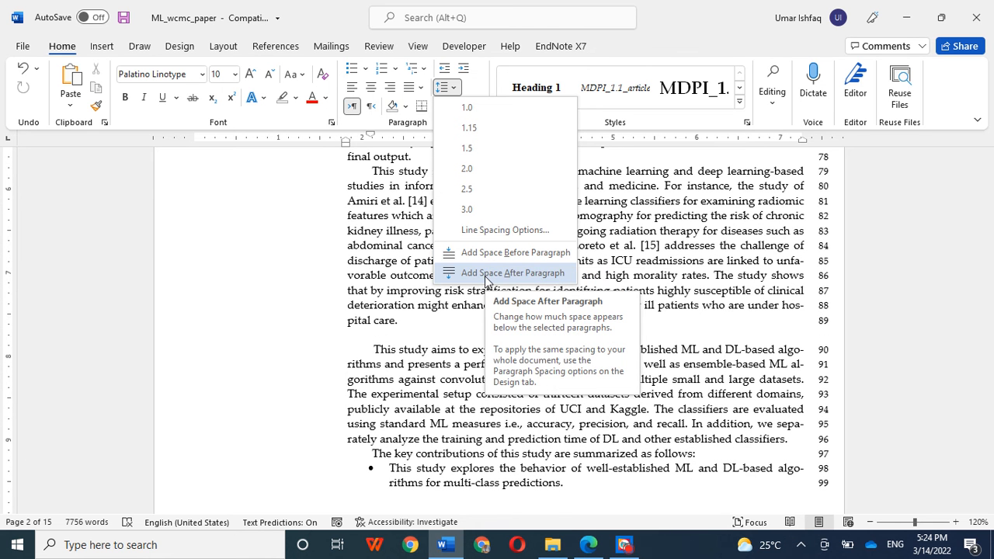
left_click(415, 329)
Add space before the "This study is inspired by" paragraph and undo it
scroll(403, 295, "up", 1)
left_click(399, 214)
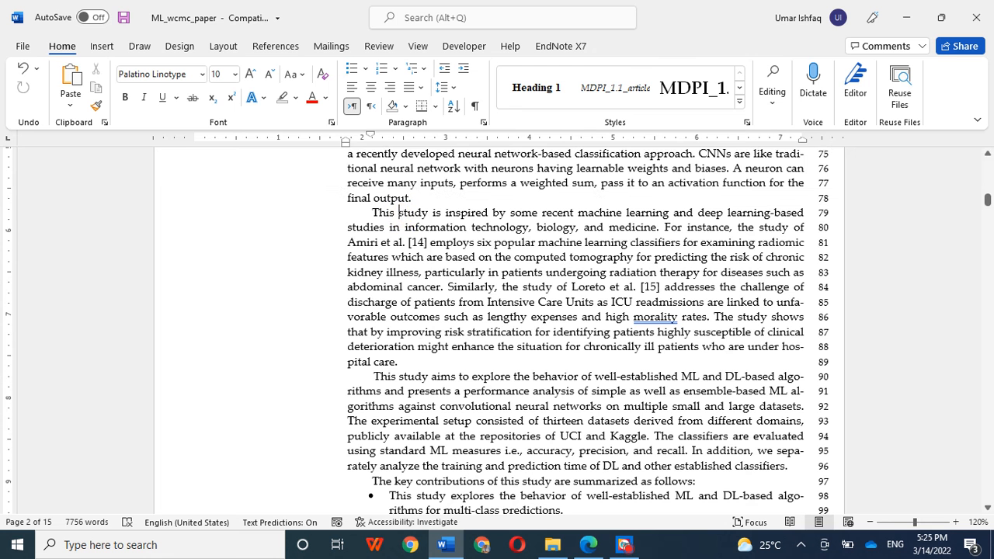
left_click(453, 90)
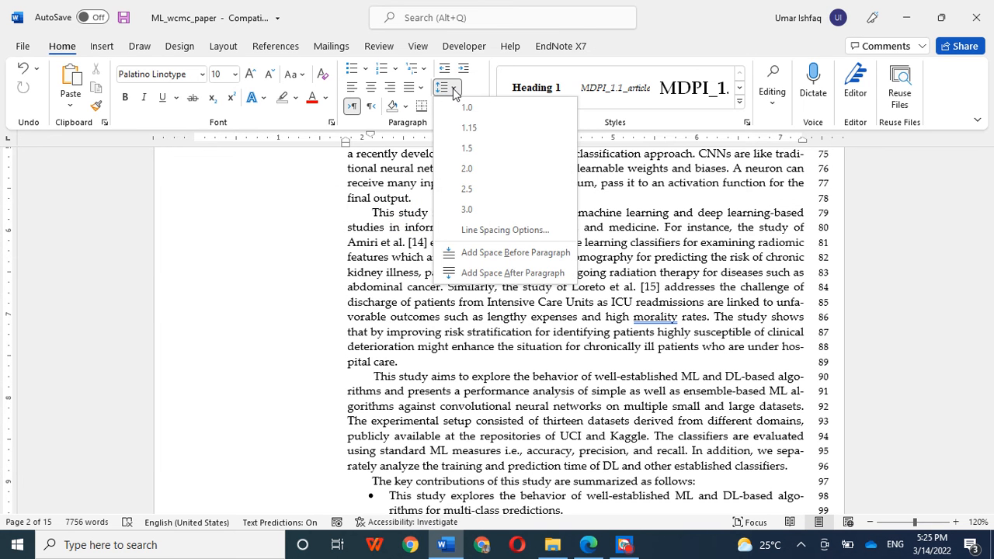
left_click(478, 252)
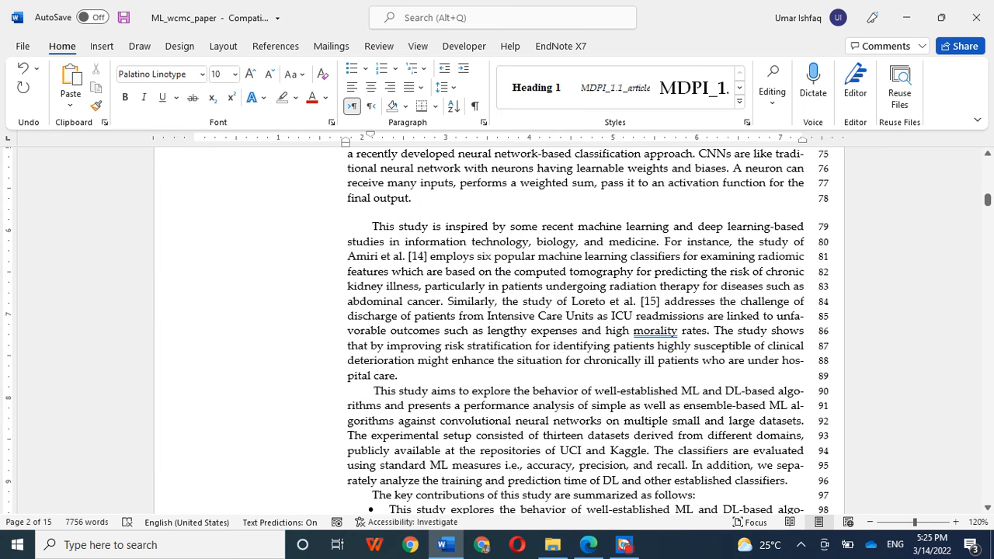
key("ctrl+z")
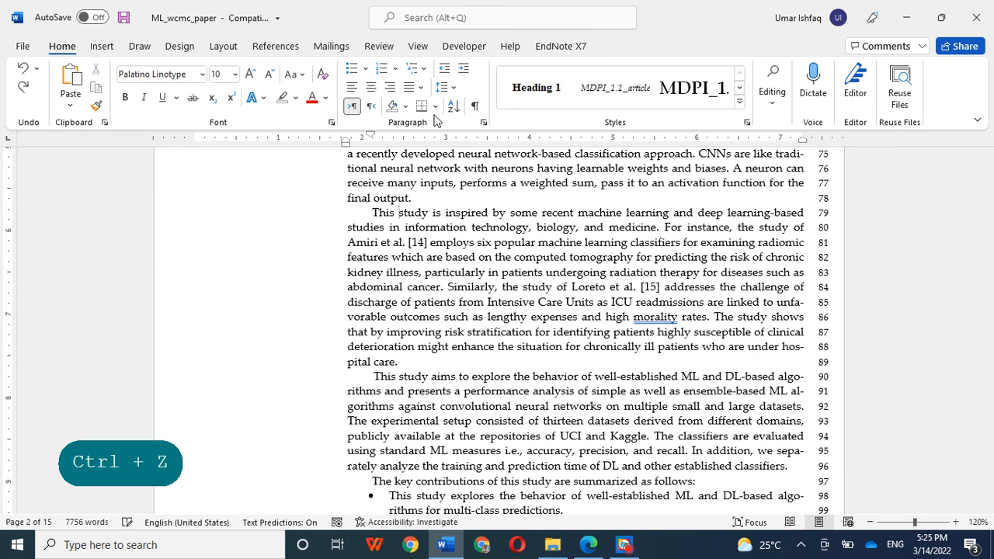
Preview line spacings on the "This study is inspired by" paragraph, apply 1.5 and undo the change
left_click(448, 92)
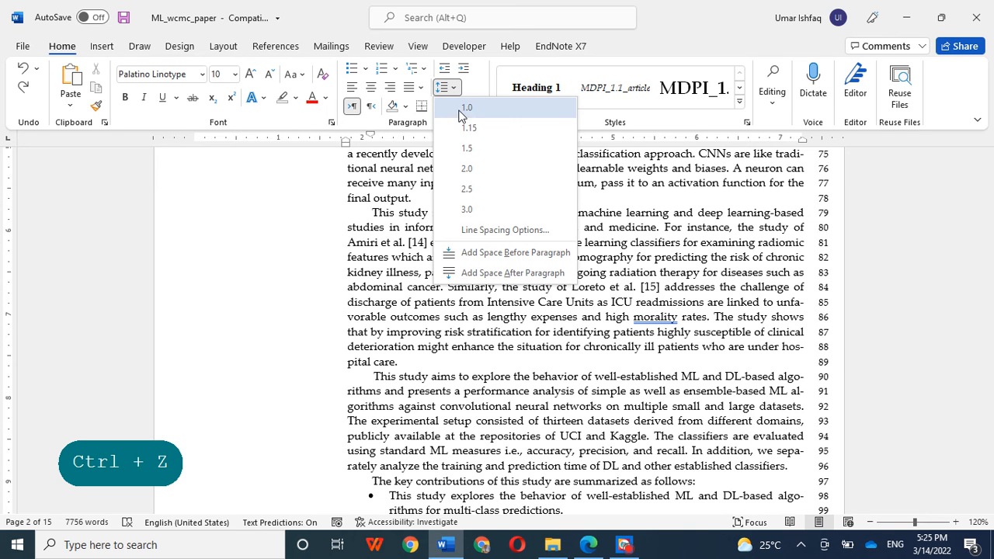
left_click_drag(373, 215, 400, 363)
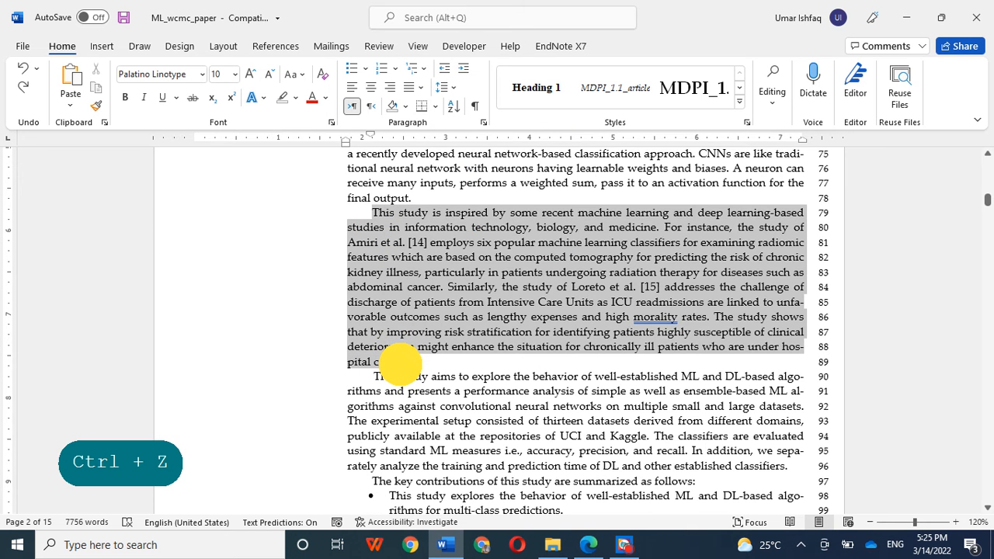
left_click(400, 362)
left_click_drag(367, 212, 804, 228)
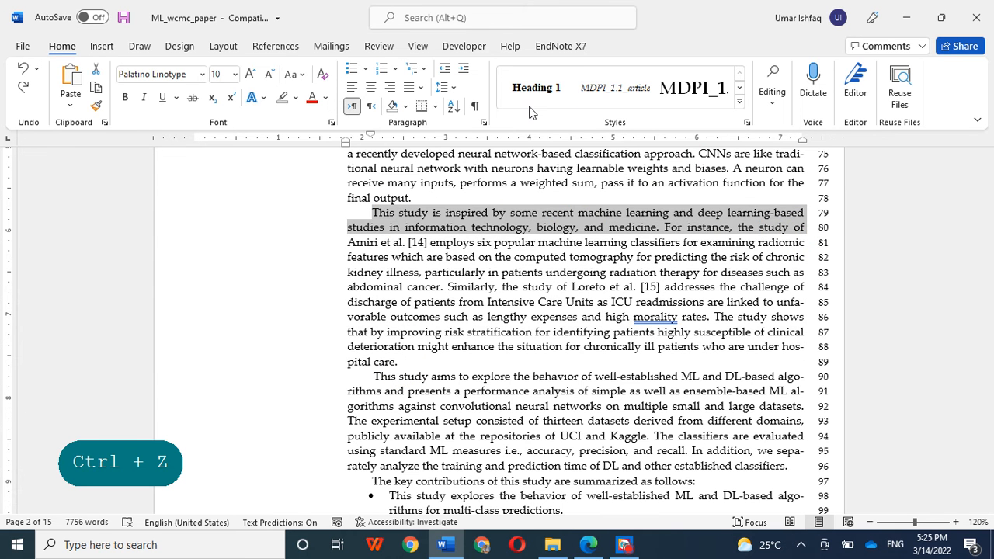
left_click(457, 91)
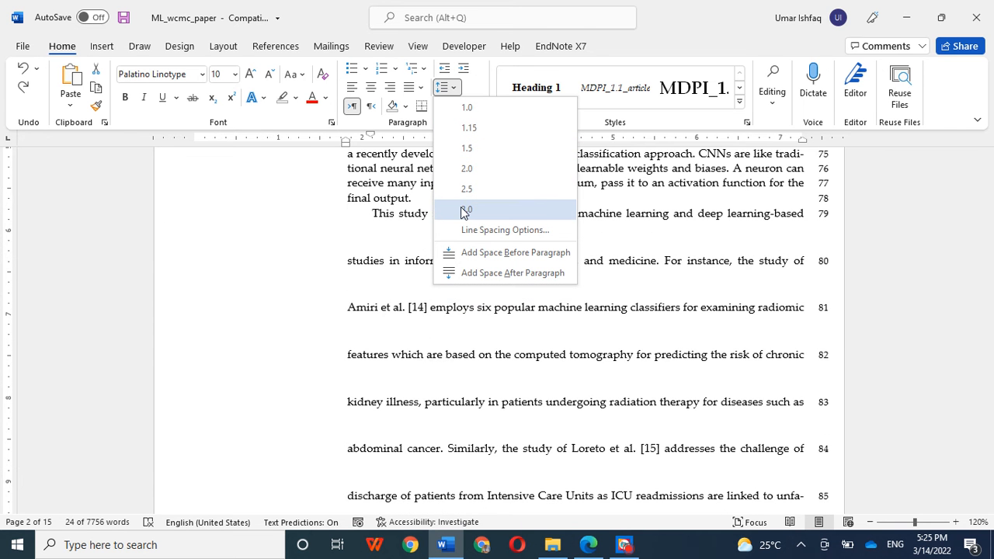
left_click(467, 148)
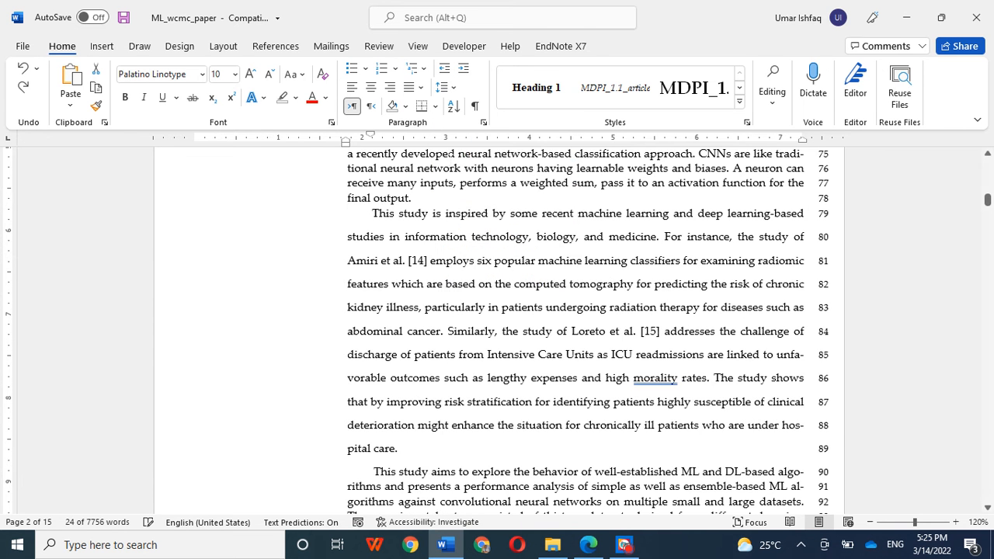
key("ctrl+z")
key("ctrl+z")
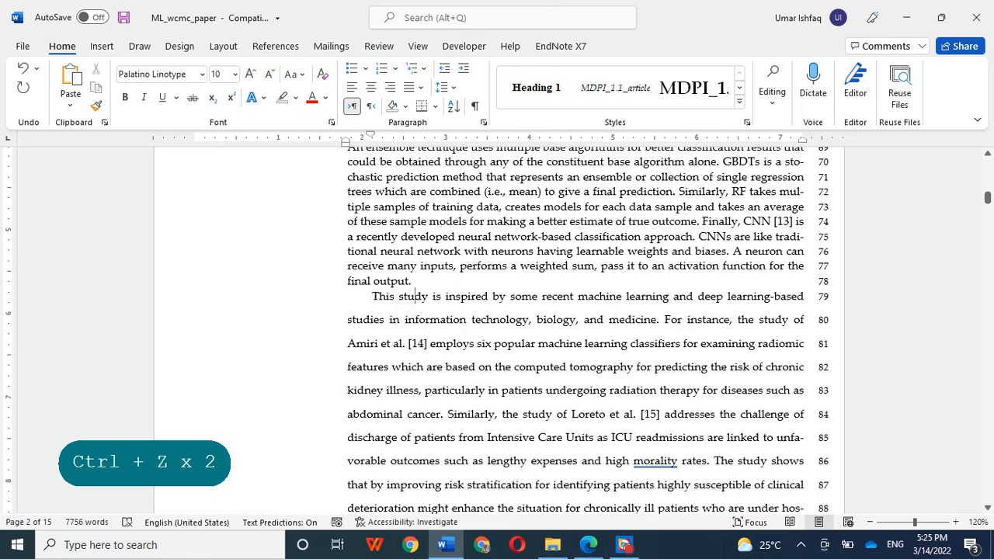
key("ctrl+z")
Set the line spacing of the "ML techniques are mainly divided" paragraph at the start of page 2 to 2.0 and undo it
scroll(574, 330, "up", 7)
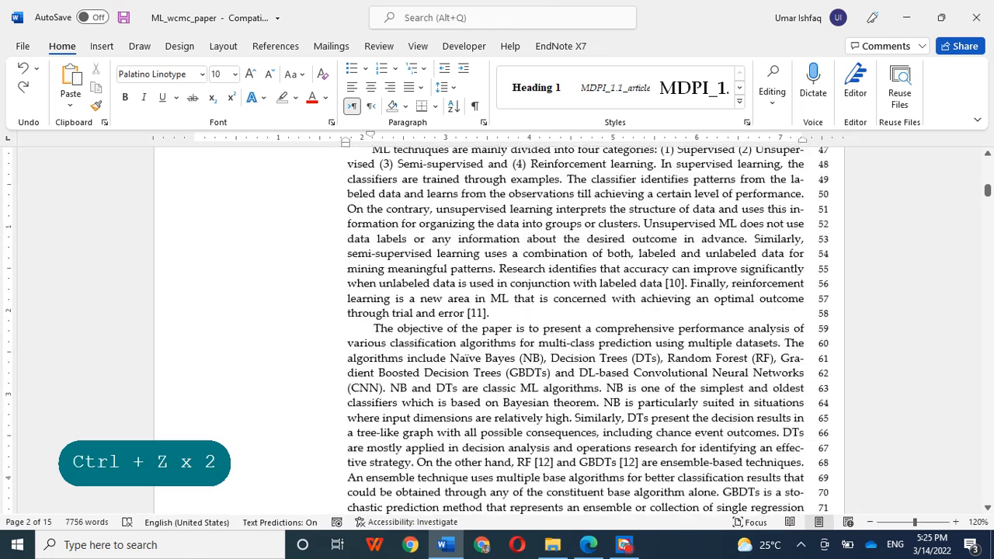
scroll(371, 194, "up", 1)
left_click_drag(371, 192, 501, 357)
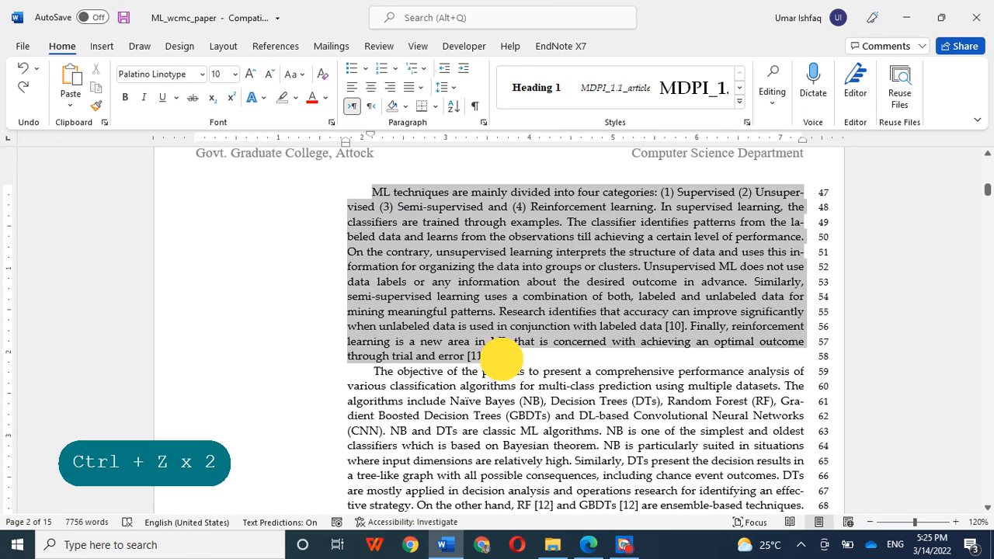
left_click(442, 87)
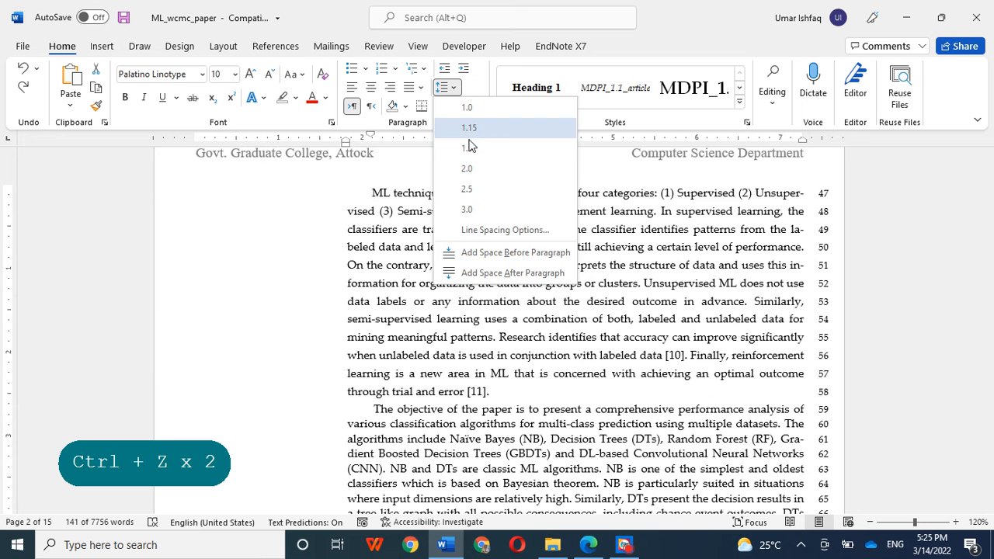
left_click(468, 169)
left_click(488, 333)
key("ctrl+z")
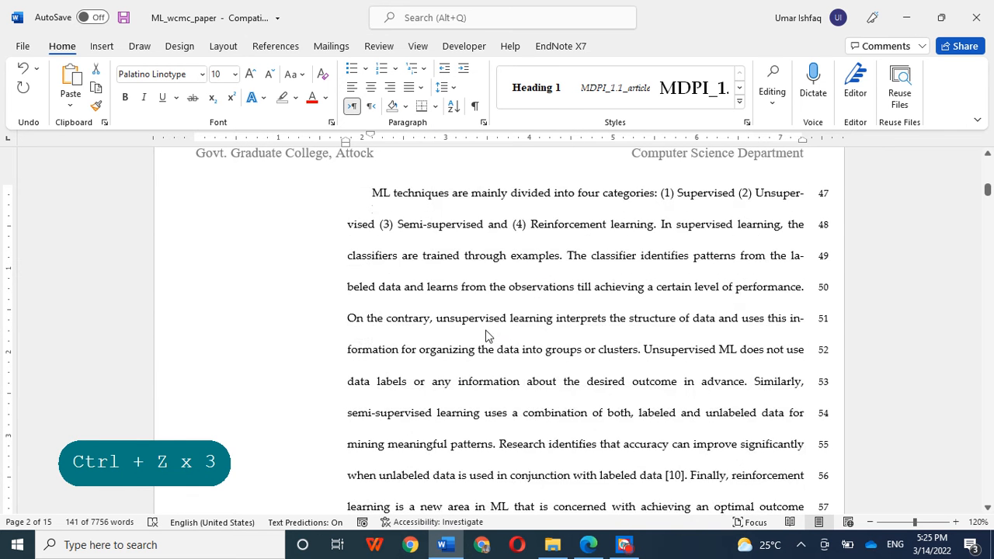
Add space after the "ML techniques are mainly divided" paragraph and undo it
left_click(489, 327)
left_click(420, 354)
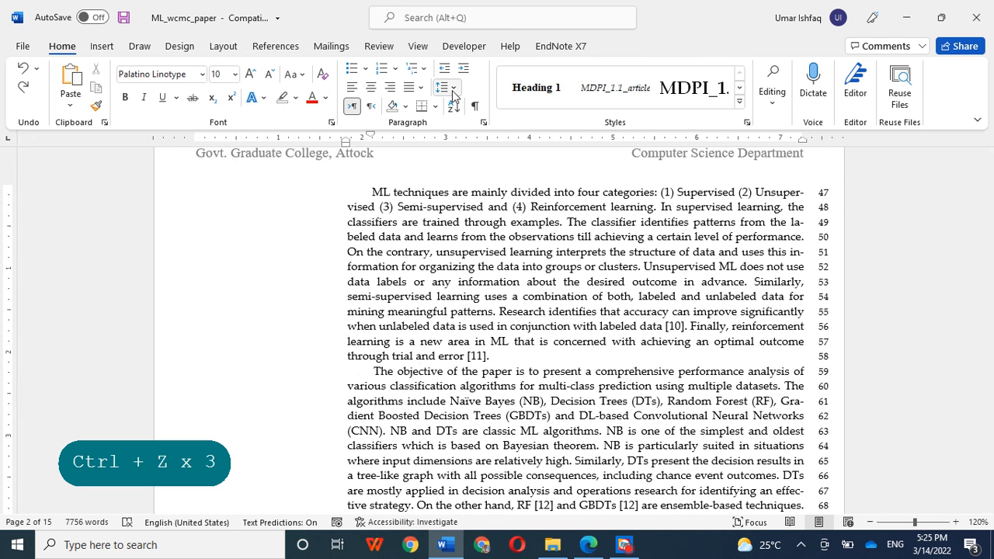
triple_click(492, 348)
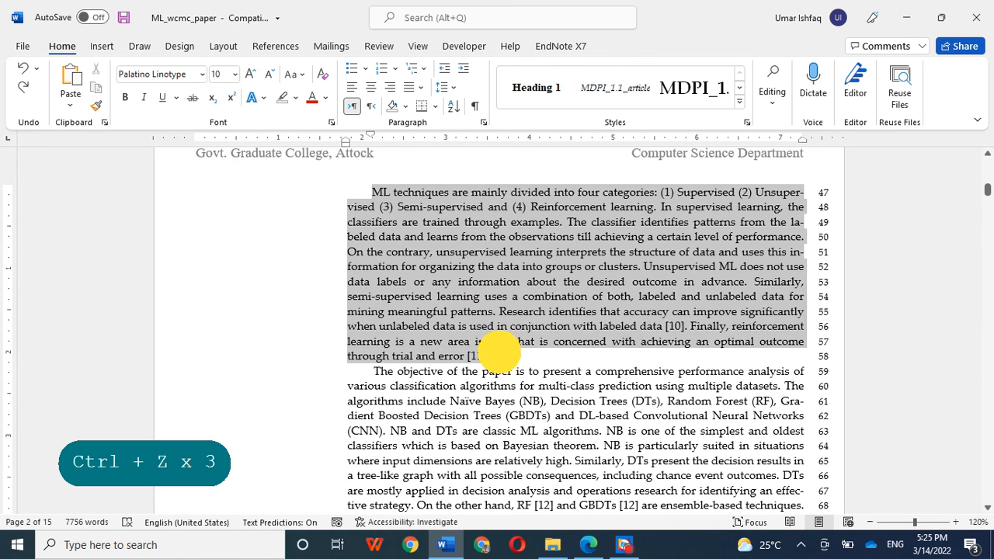
left_click(454, 93)
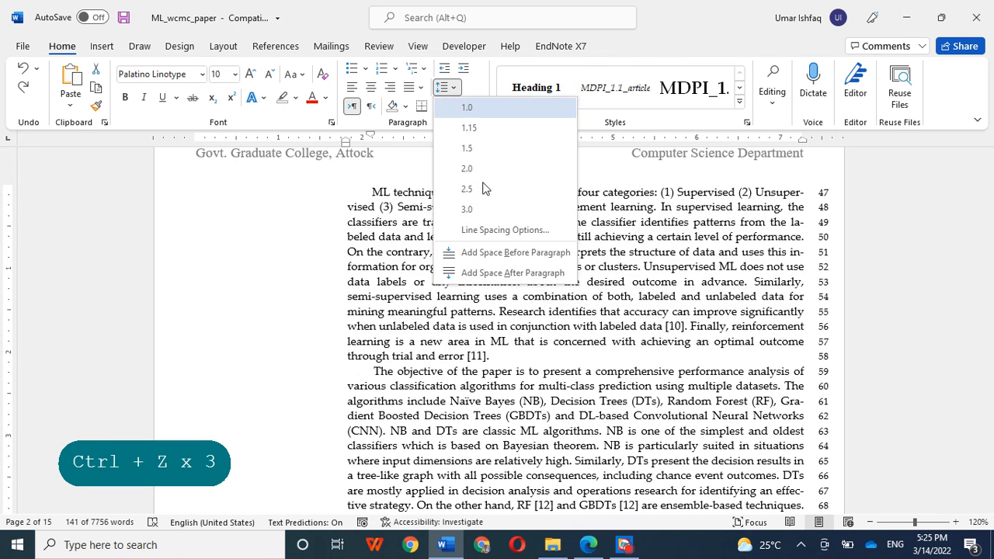
left_click(490, 272)
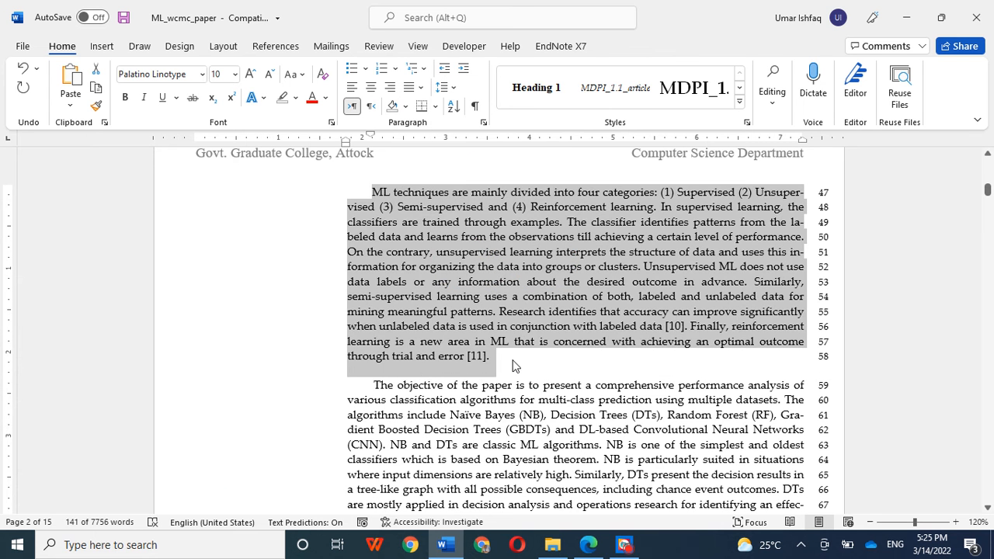
left_click(513, 366)
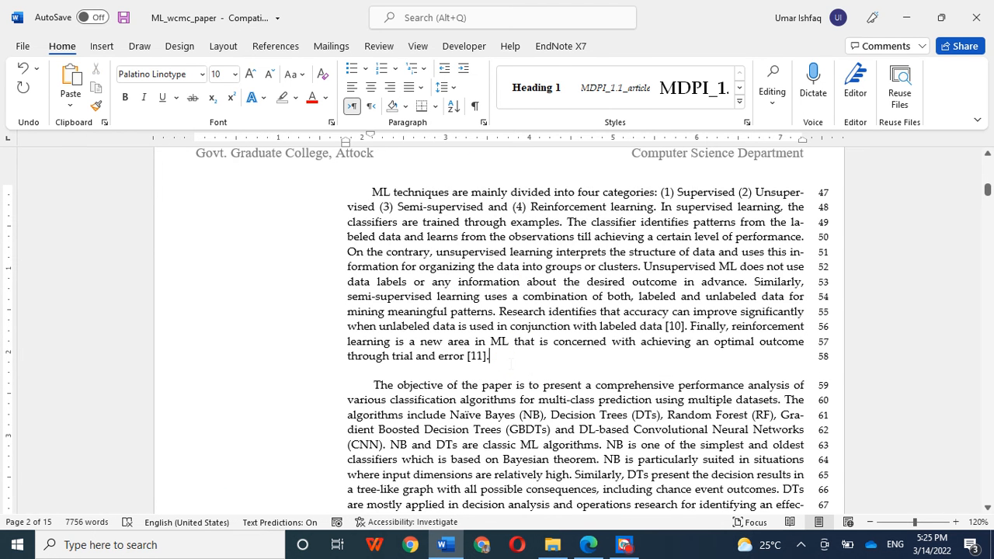
key("ctrl+z")
key("ctrl+z")
key("ctrl+z")
key("ctrl+z")
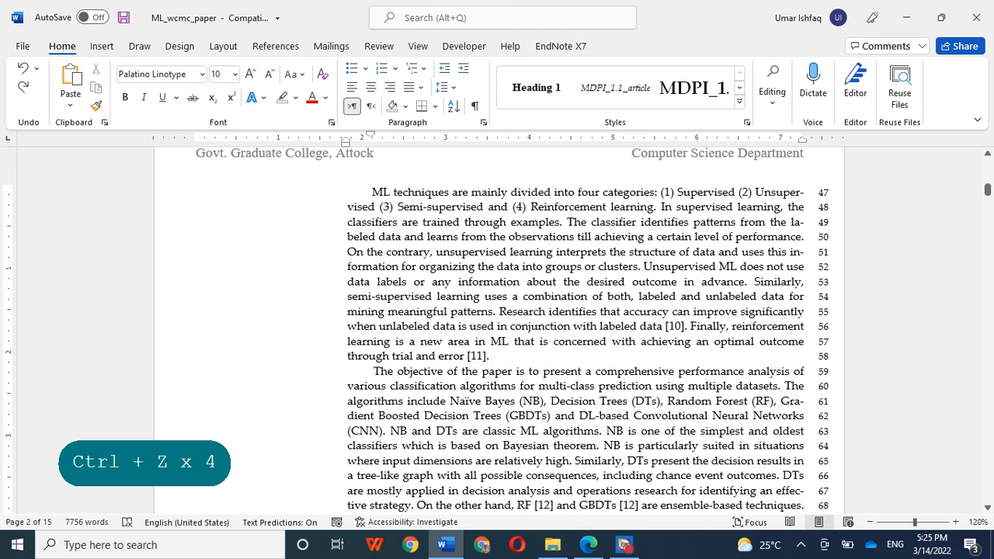
scroll(472, 281, "down", 2)
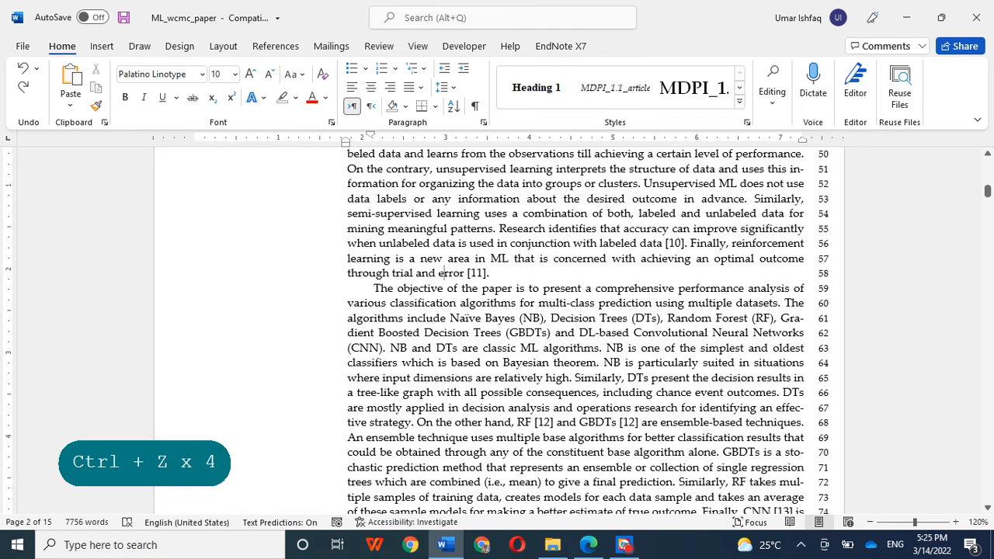
scroll(488, 332, "up", 2)
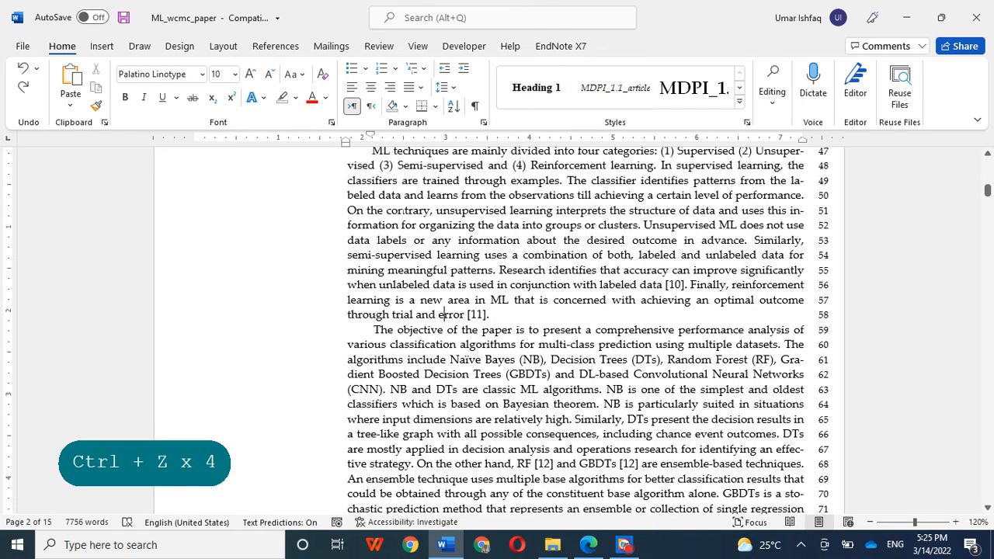
left_click_drag(372, 192, 492, 356)
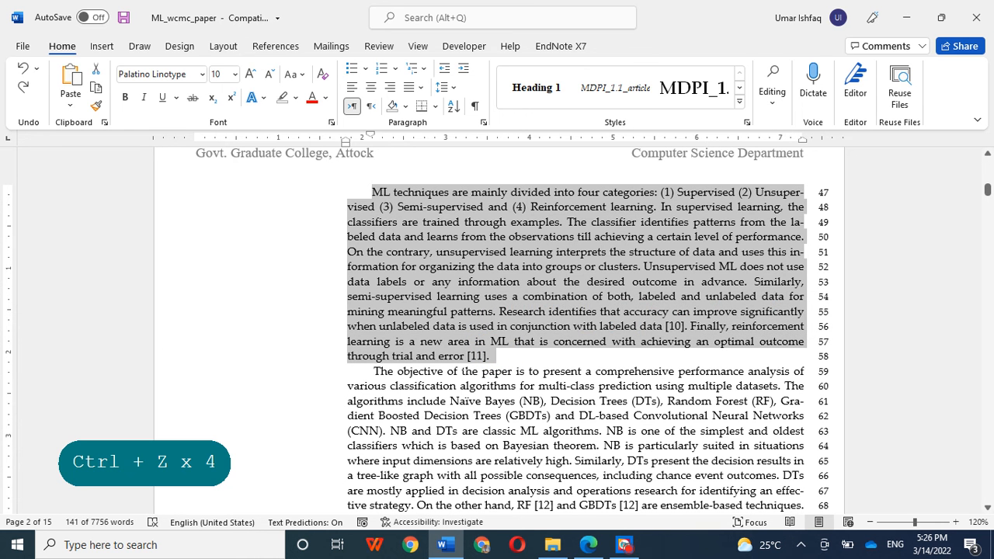
left_click(397, 362)
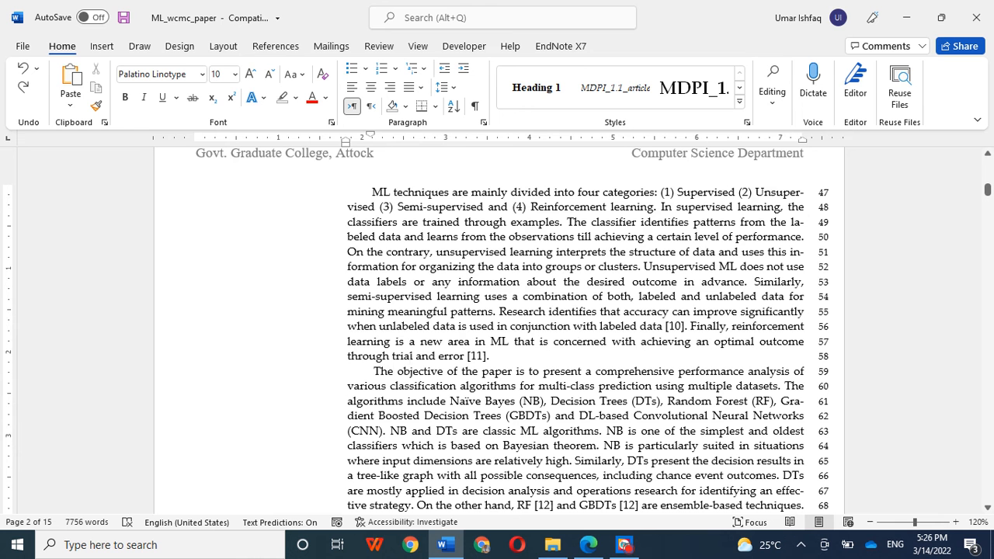
left_click(410, 355)
left_click_drag(371, 189, 580, 350)
Set the spacing after the "ML techniques are mainly divided" paragraph to 24 pt and view its full paragraph settings without changing them
left_click(433, 358)
left_click(223, 46)
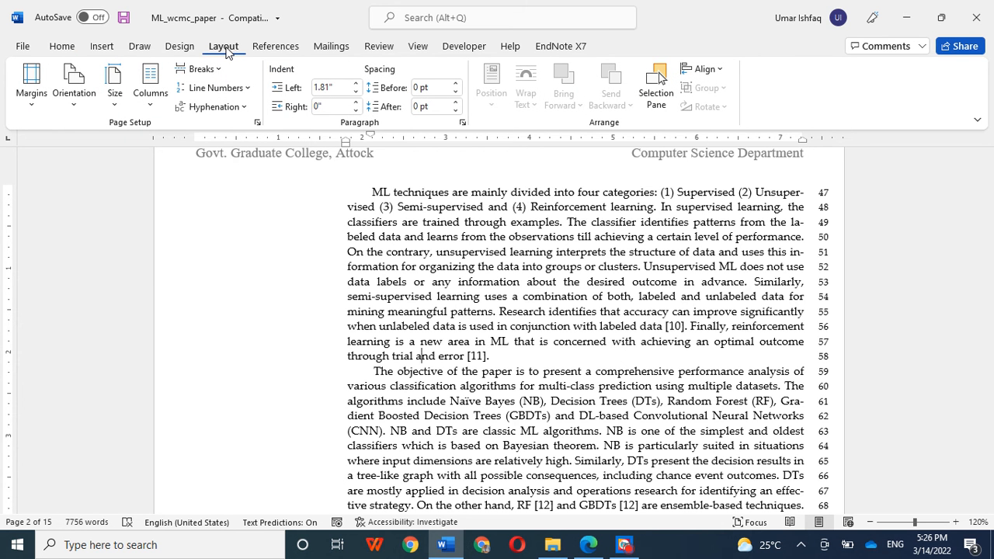
left_click(457, 103)
left_click(456, 103)
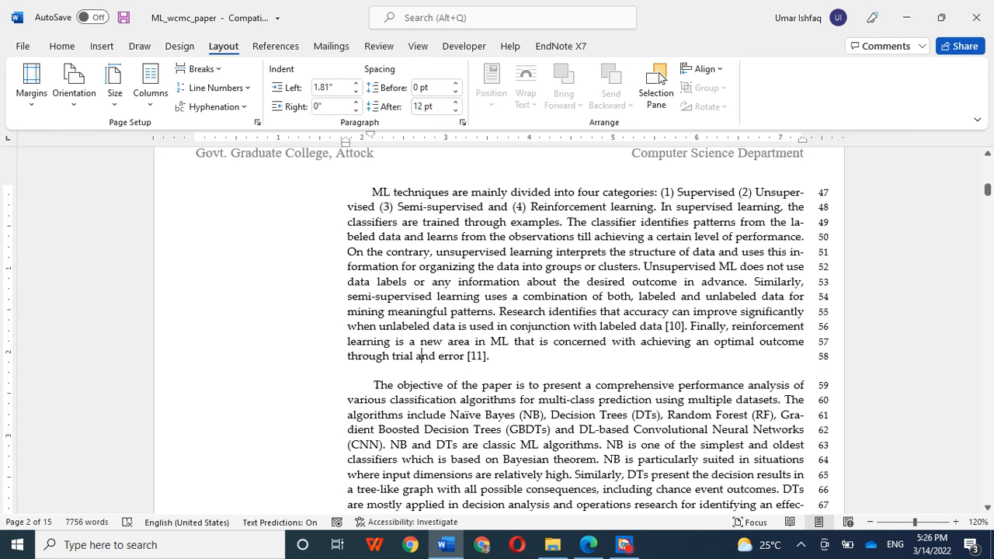
left_click(457, 103)
left_click(456, 103)
left_click(460, 123)
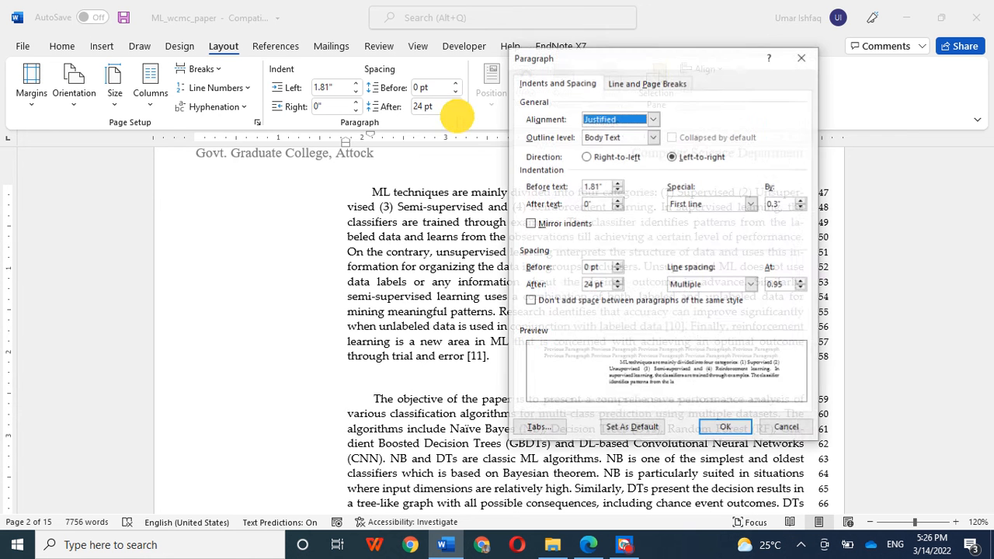
left_click(784, 428)
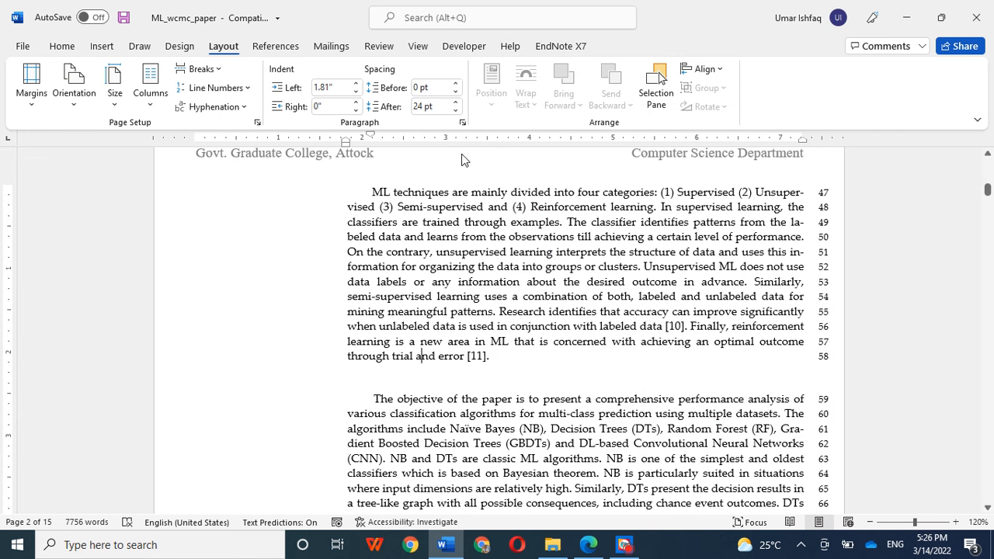
Reset the spacing after the "ML techniques are mainly divided" paragraph to 0 pt
left_click(456, 110)
left_click(456, 111)
left_click(456, 110)
left_click(455, 111)
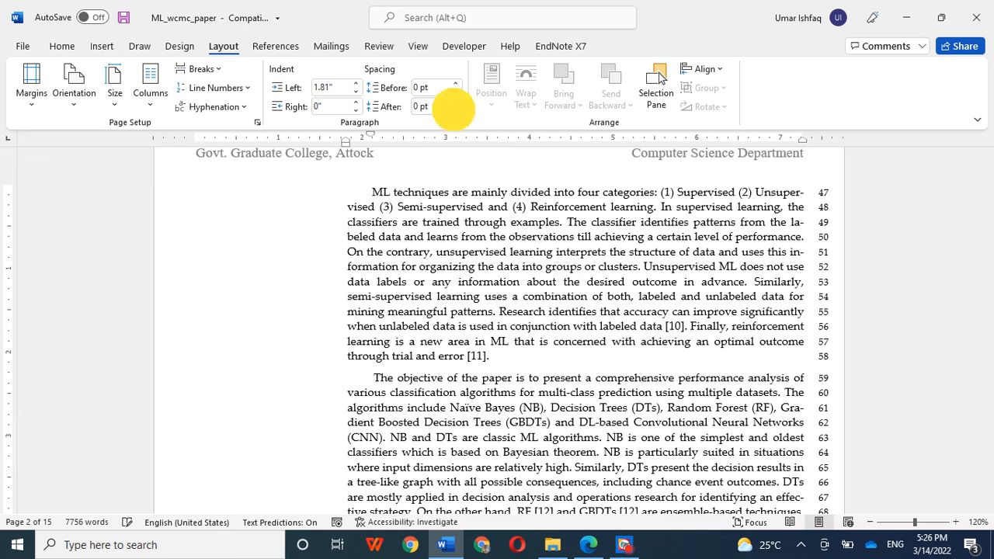
scroll(498, 310, "up", 2)
scroll(498, 311, "down", 5)
scroll(659, 75, "down", 2)
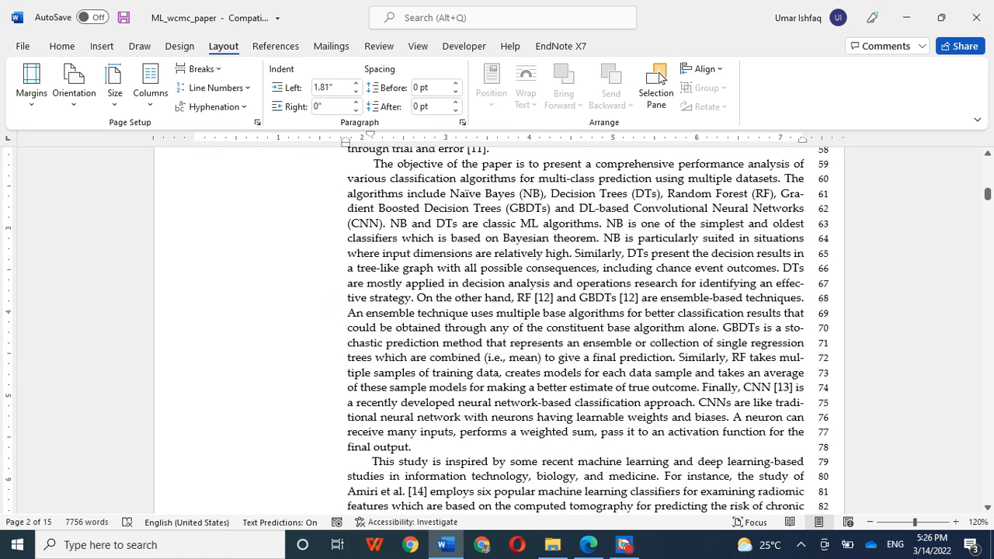
left_click_drag(373, 164, 428, 449)
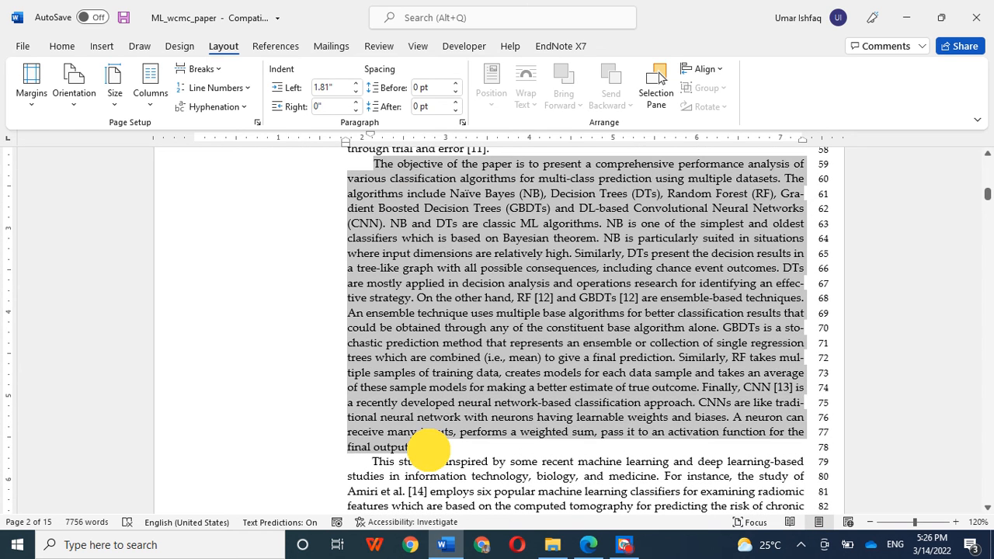
Increase the spacing after the paragraph ending "through trial and error [11]" and return it to 0 pt
left_click(458, 250)
scroll(442, 240, "up", 2)
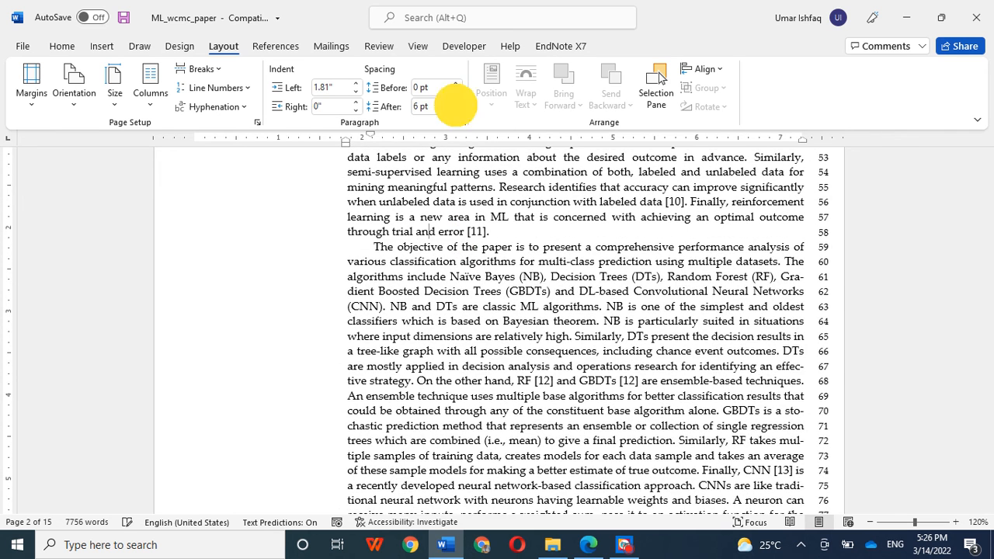
left_click(455, 102)
left_click(456, 102)
left_click(456, 103)
left_click(456, 110)
left_click(456, 110)
left_click(456, 110)
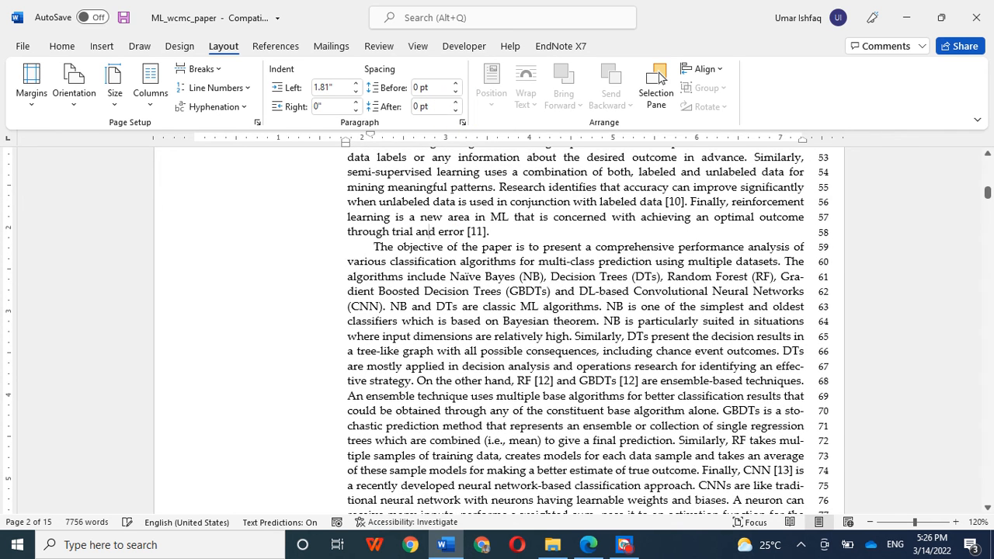
Set the spacing before the "The objective of the paper" paragraph to 18 pt and return it to 0 pt
scroll(449, 232, "down", 1)
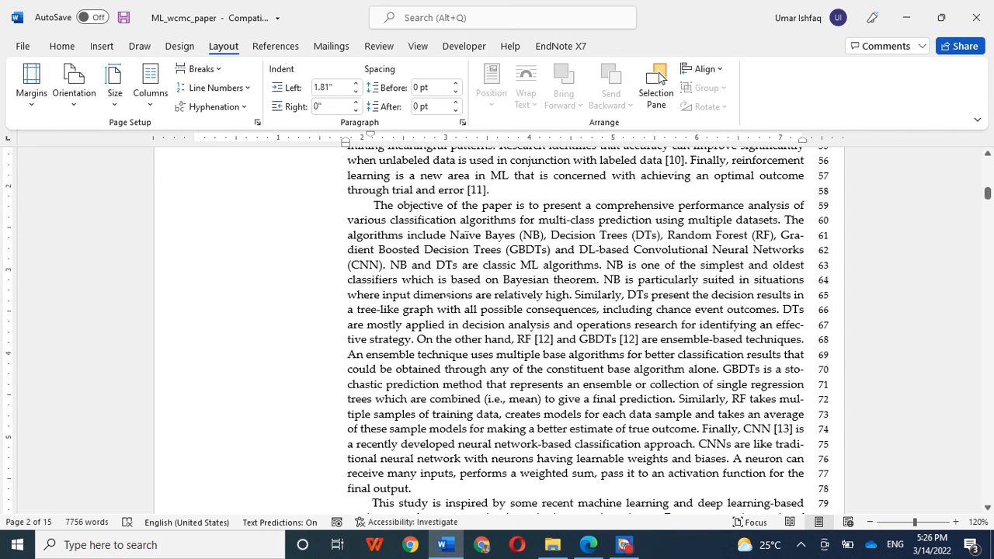
left_click(444, 205)
left_click(455, 85)
left_click(455, 84)
left_click(455, 84)
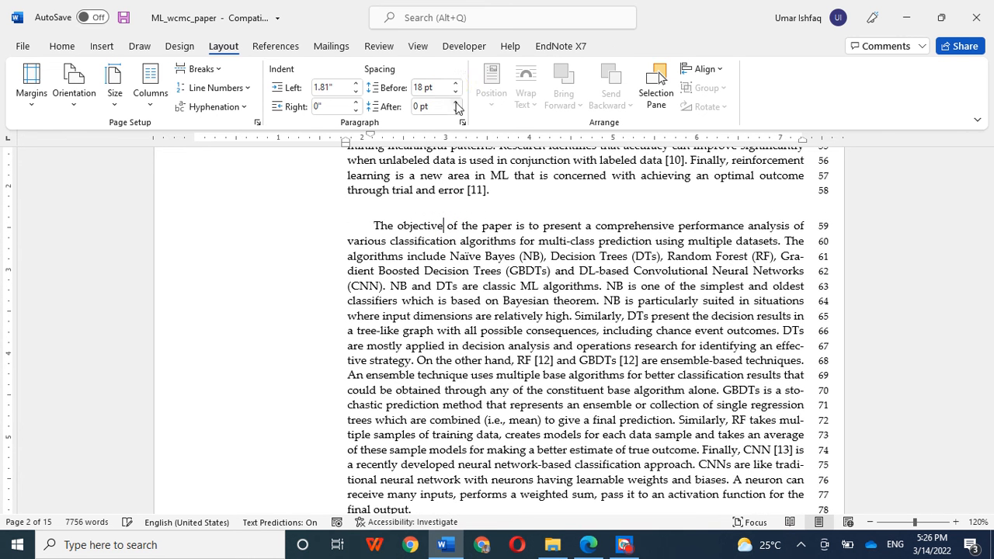
left_click(455, 91)
left_click(455, 91)
left_click(455, 90)
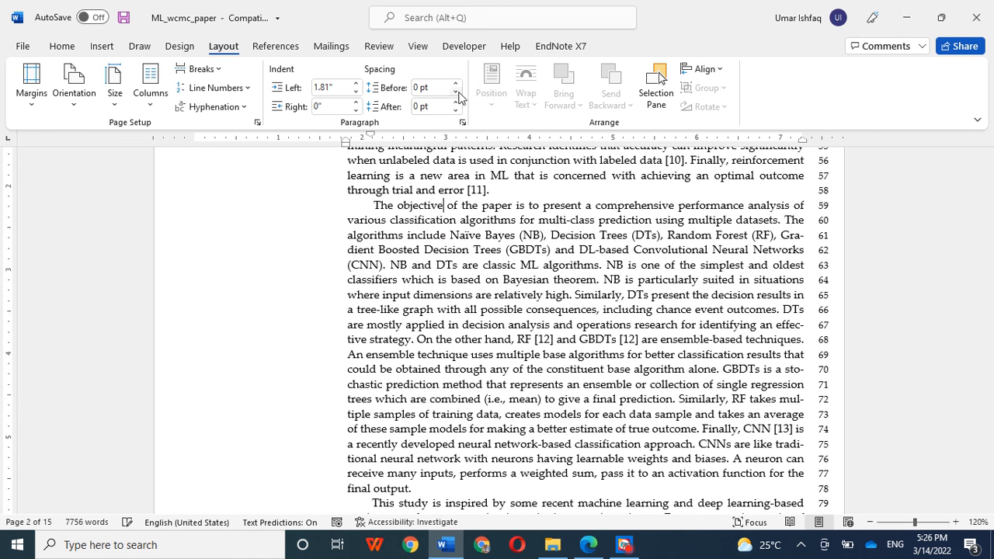
mouse_move(588, 544)
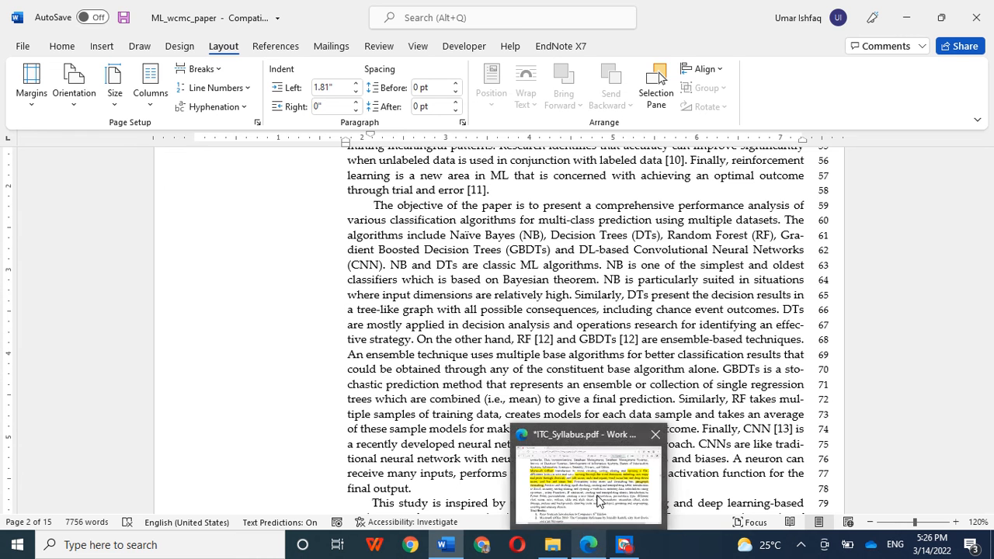
scroll(576, 330, "up", 5)
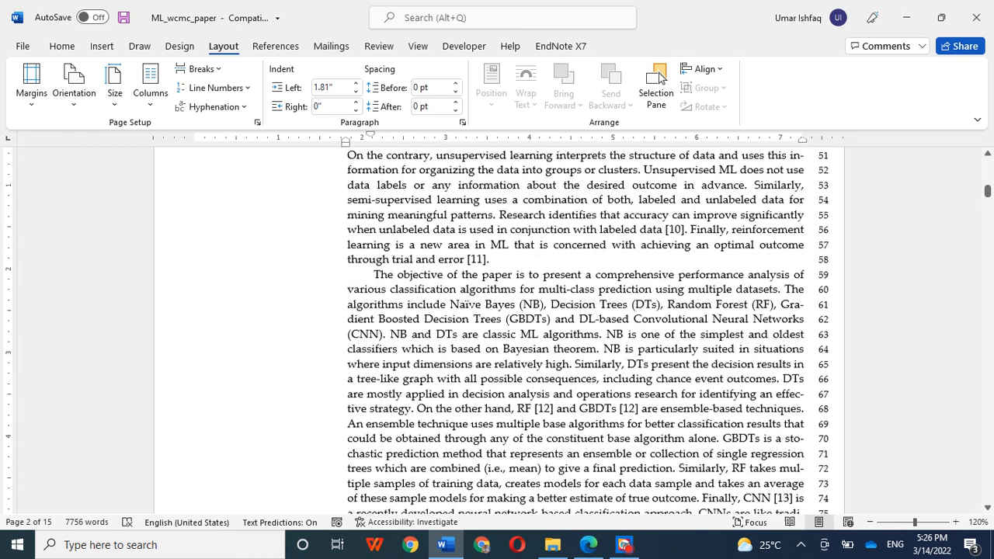
left_click_drag(372, 233, 498, 441)
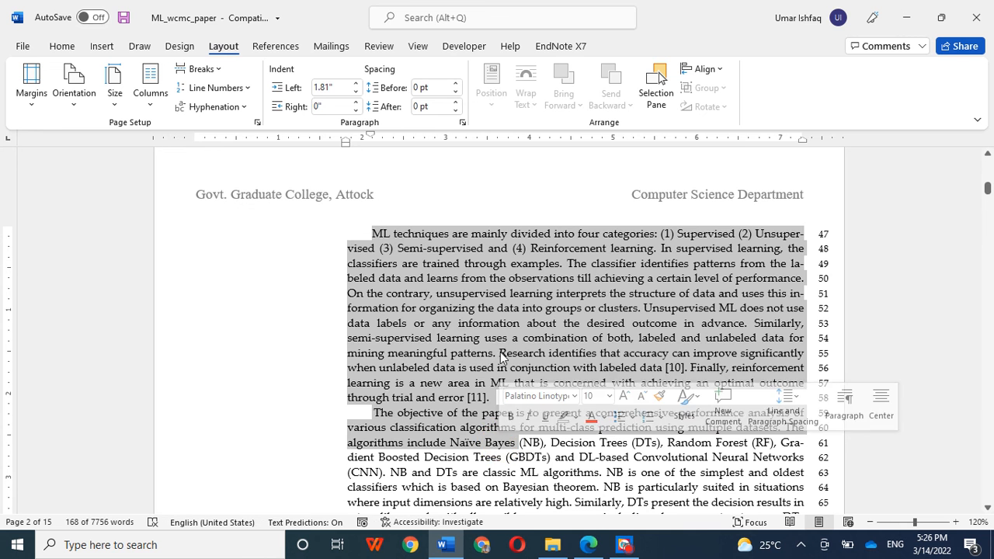
left_click(495, 266)
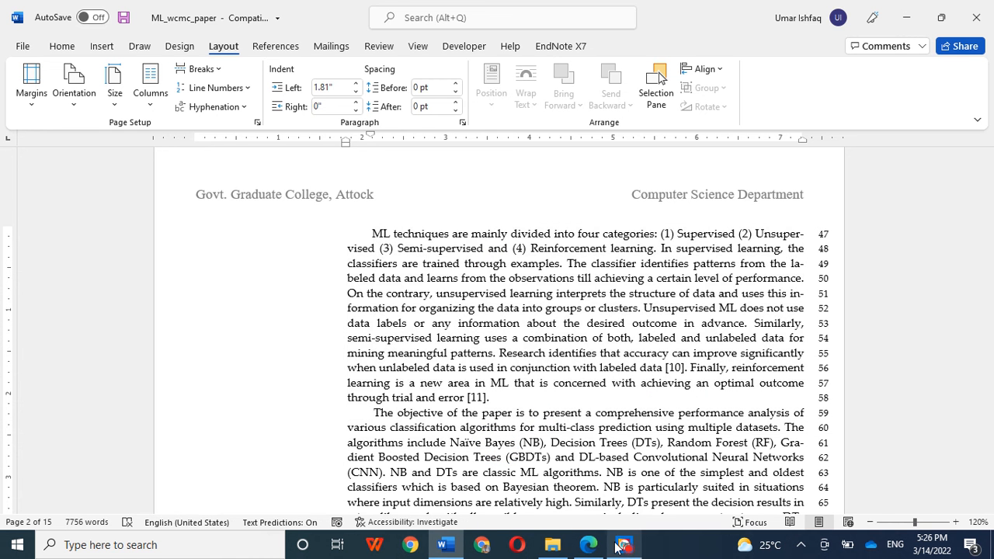